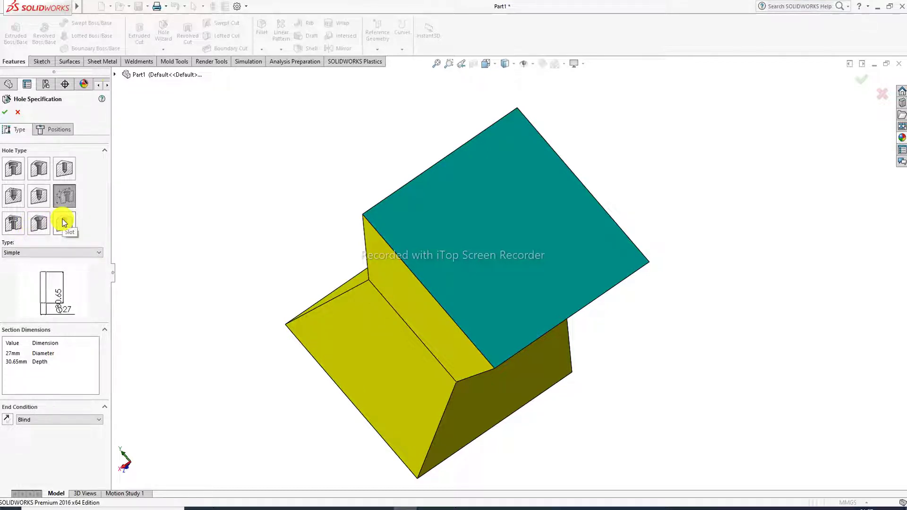
Step: Set the hole type to a counterbore slot for ISO Hex Bolt Grade C ISO 4016
{"action": "left_click", "coordinate": [14, 221]}
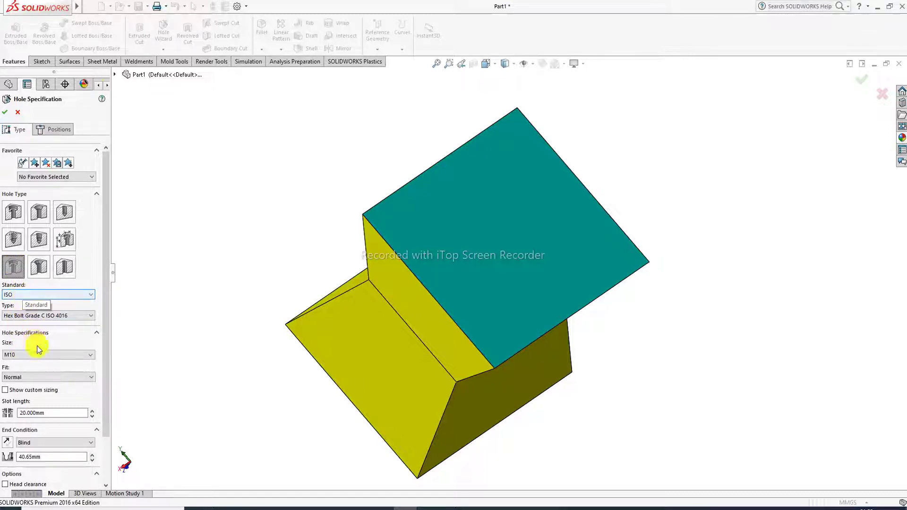
{"action": "left_click", "coordinate": [74, 317]}
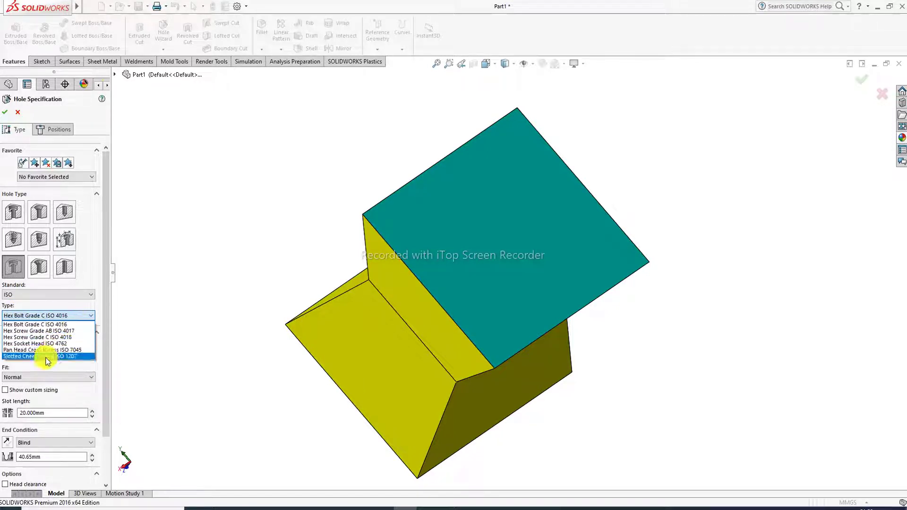
{"action": "left_click", "coordinate": [75, 316]}
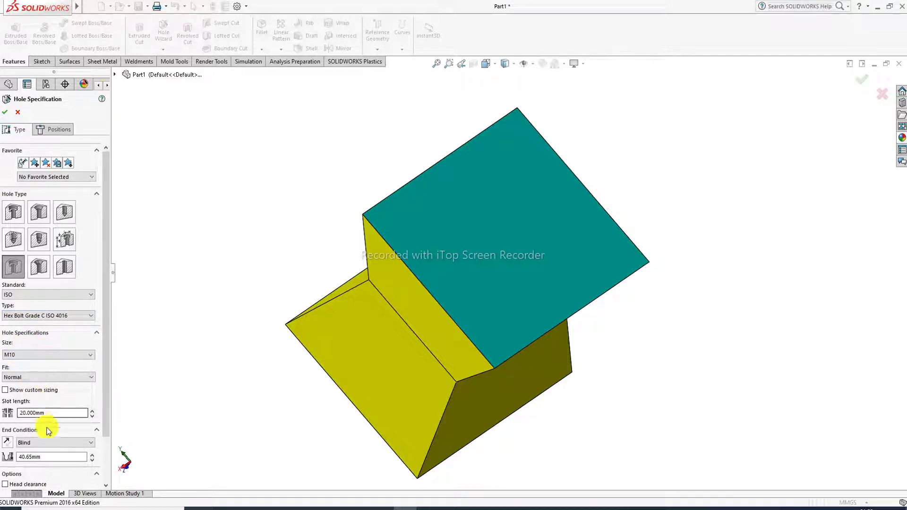
{"action": "scroll", "coordinate": [47, 443], "scroll_direction": "down", "scroll_amount": 1}
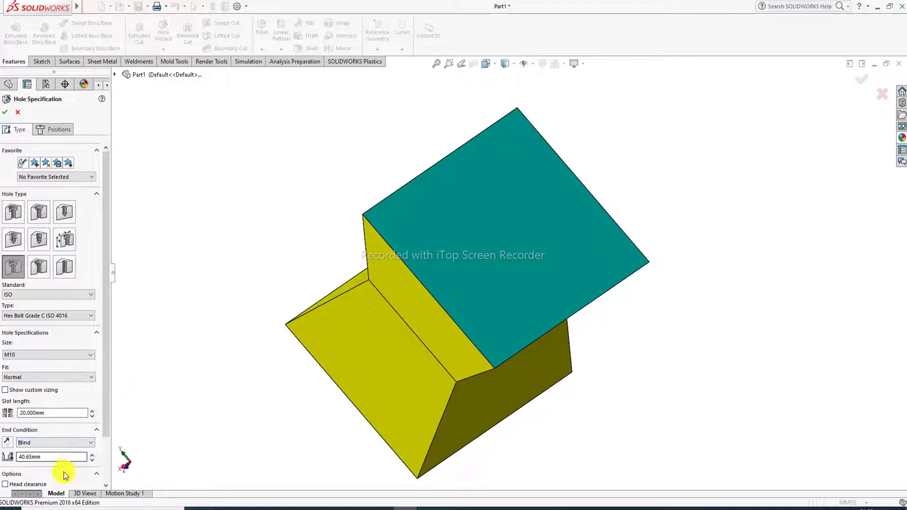
{"action": "mouse_move", "coordinate": [105, 404]}
{"action": "left_mouse_down"}
{"action": "mouse_move", "coordinate": [105, 474]}
{"action": "mouse_move", "coordinate": [111, 388]}
{"action": "left_mouse_up"}
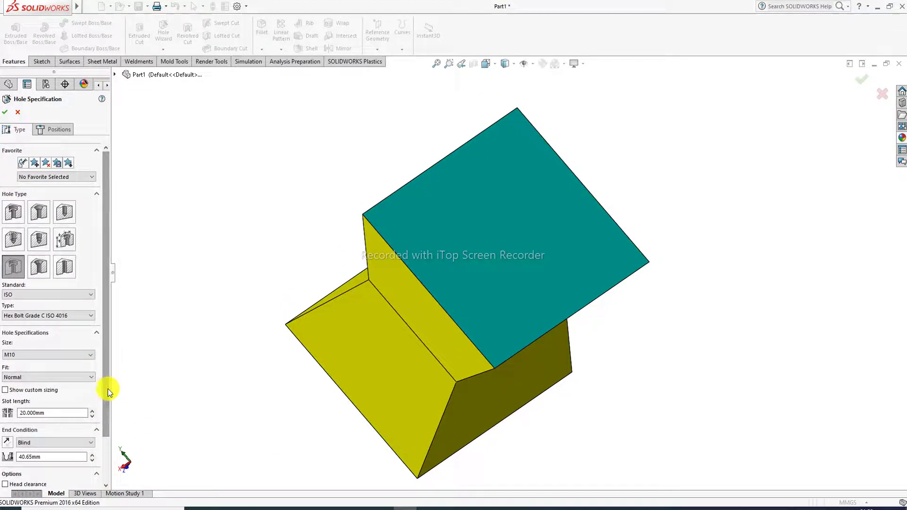
Step: Place two counterbore slots side by side on the teal top face and end the point placement
{"action": "left_click", "coordinate": [64, 131]}
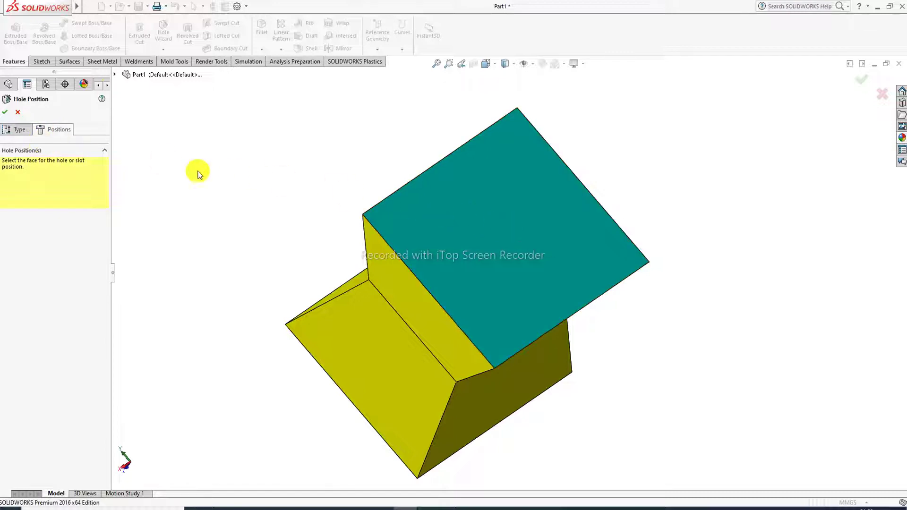
{"action": "left_click", "coordinate": [506, 208]}
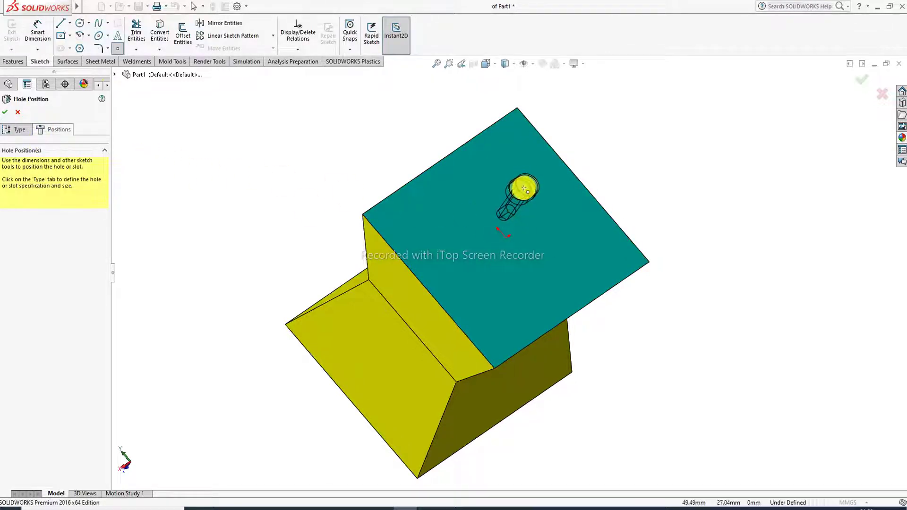
{"action": "left_click", "coordinate": [523, 189]}
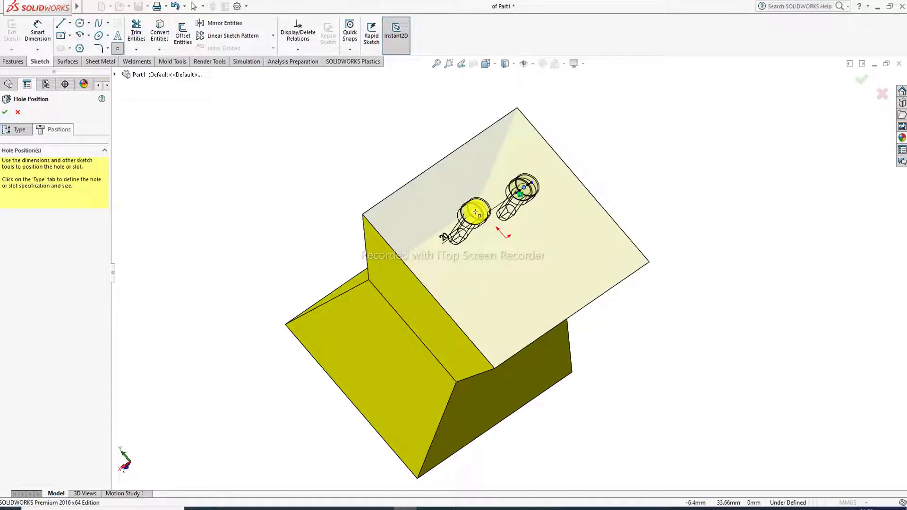
{"action": "left_click", "coordinate": [476, 213]}
{"action": "right_click", "coordinate": [400, 137]}
{"action": "left_click", "coordinate": [418, 142]}
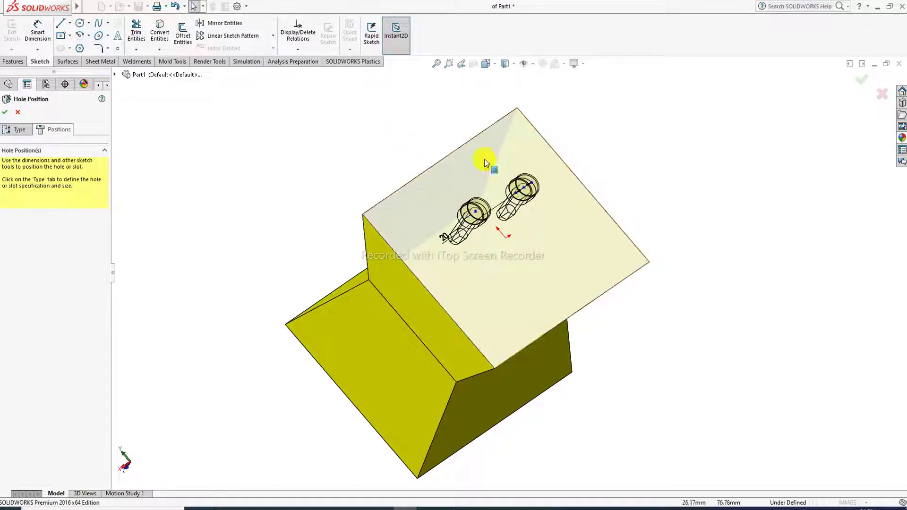
Step: Try to create the two counterbore slots with the M10 hex bolt size
{"action": "middle_click_drag", "start_coordinate": [484, 164], "coordinate": [486, 196]}
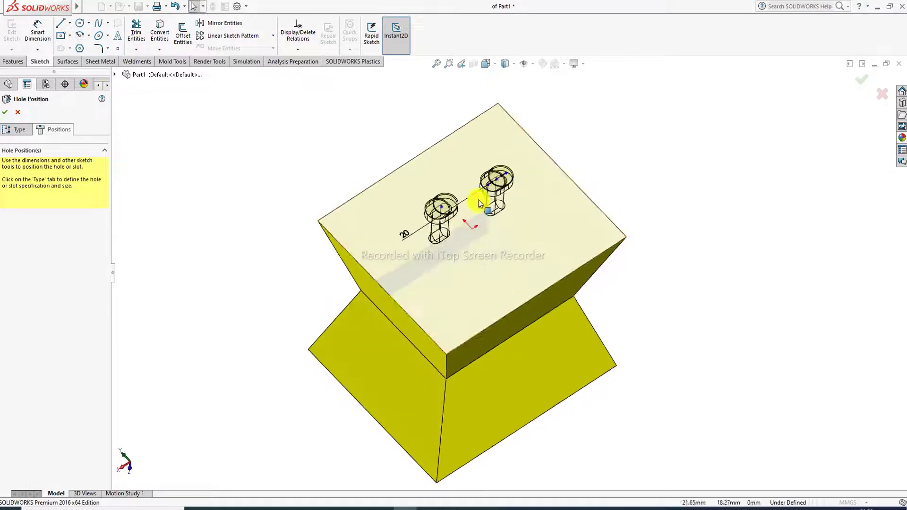
{"action": "left_click", "coordinate": [7, 114]}
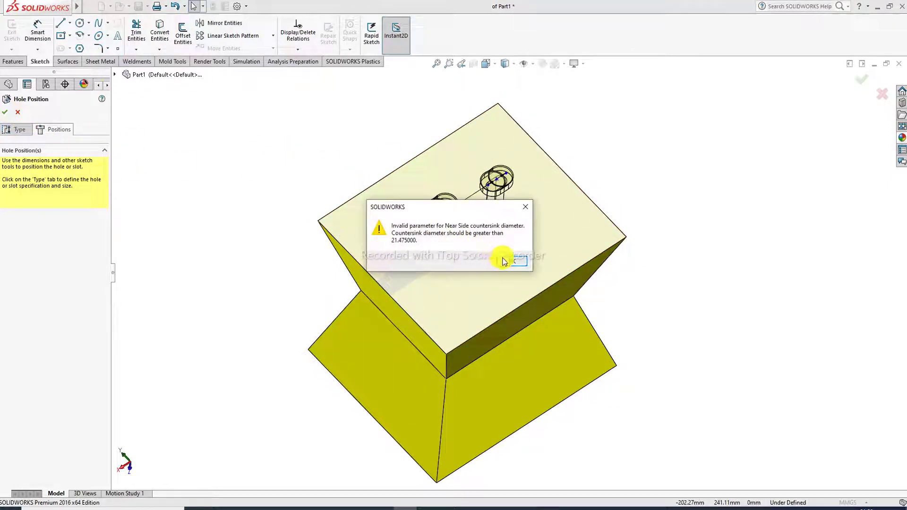
{"action": "left_click", "coordinate": [503, 262]}
{"action": "middle_click_drag", "start_coordinate": [320, 163], "coordinate": [346, 205]}
{"action": "left_click", "coordinate": [6, 113]}
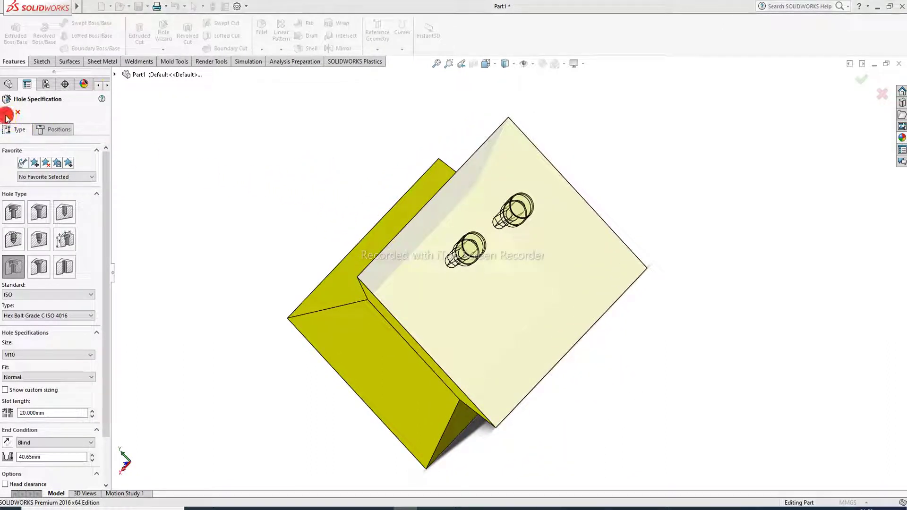
{"action": "left_click", "coordinate": [524, 206]}
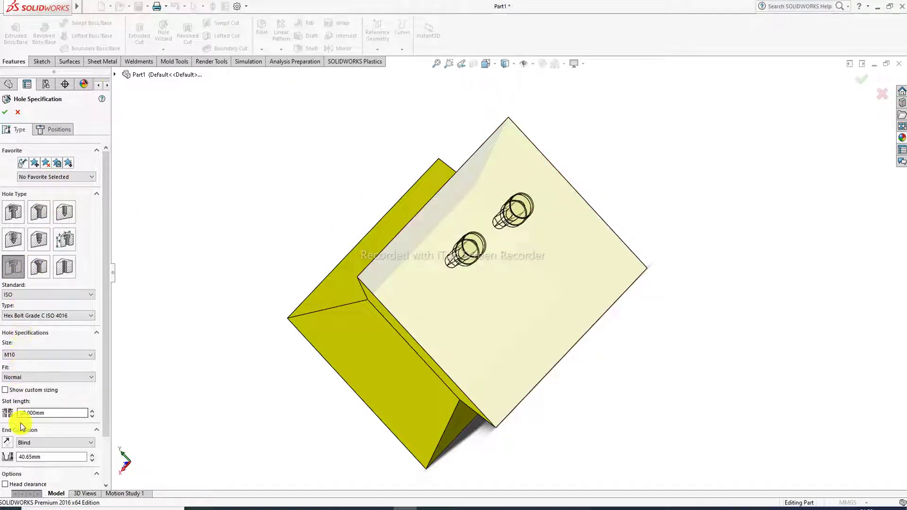
Step: Change the bolt size to M6 and create the two counterbore slots
{"action": "left_click", "coordinate": [22, 356]}
{"action": "scroll", "coordinate": [21, 376], "scroll_direction": "up", "scroll_amount": 1}
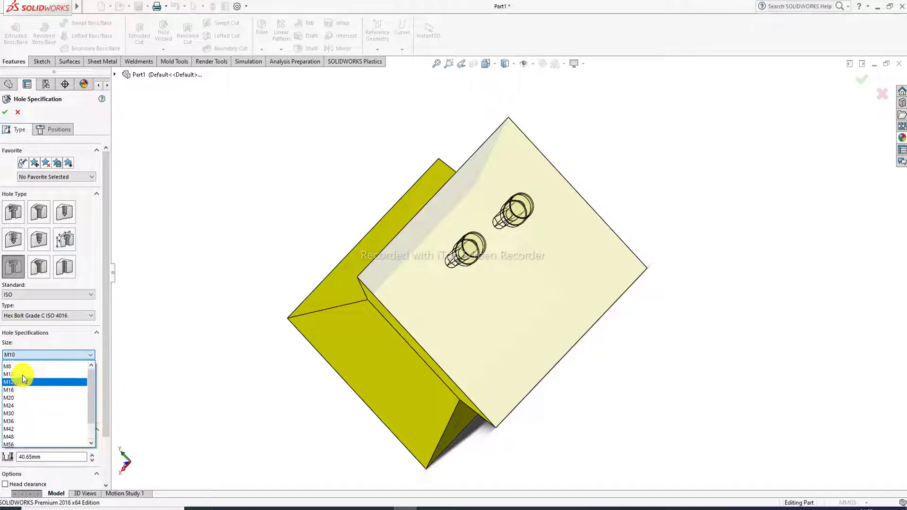
{"action": "left_click", "coordinate": [24, 373]}
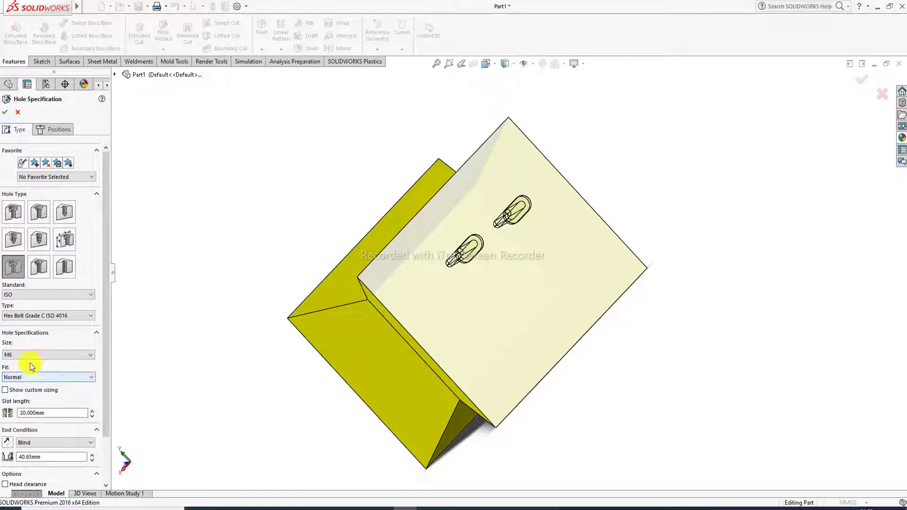
{"action": "left_click", "coordinate": [5, 112]}
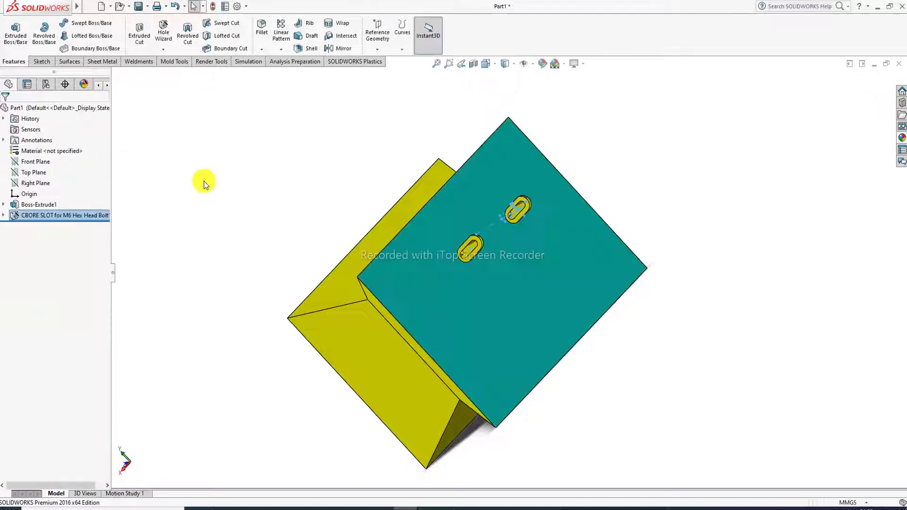
Step: Inspect the finished slots up close and open the counterbore slot feature for editing
{"action": "middle_click_drag", "start_coordinate": [439, 231], "coordinate": [470, 170]}
{"action": "scroll", "coordinate": [500, 197], "scroll_direction": "down", "scroll_amount": 3}
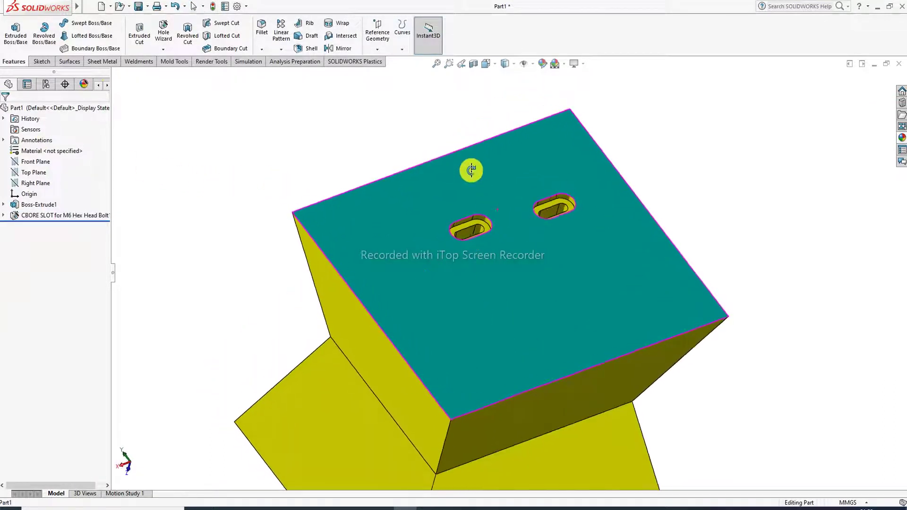
{"action": "left_click", "coordinate": [58, 215]}
{"action": "left_click", "coordinate": [64, 191]}
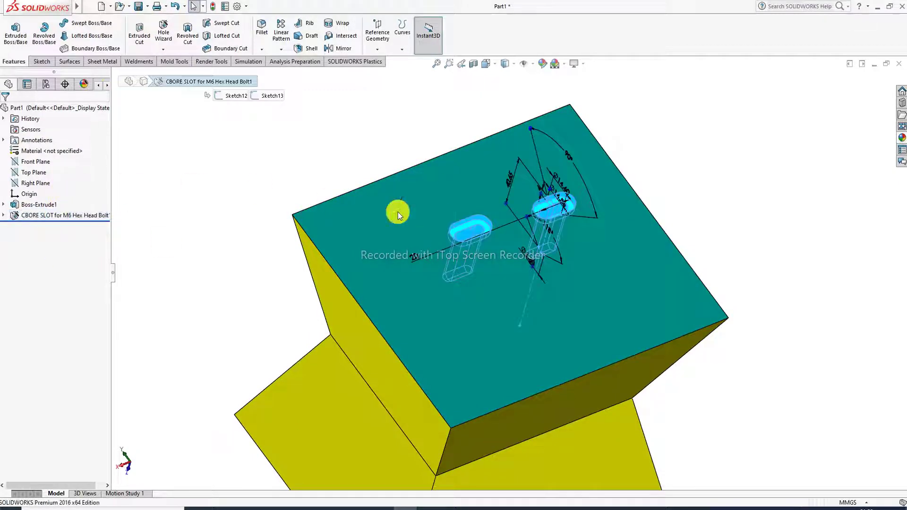
{"action": "middle_click_drag", "start_coordinate": [504, 210], "coordinate": [524, 258]}
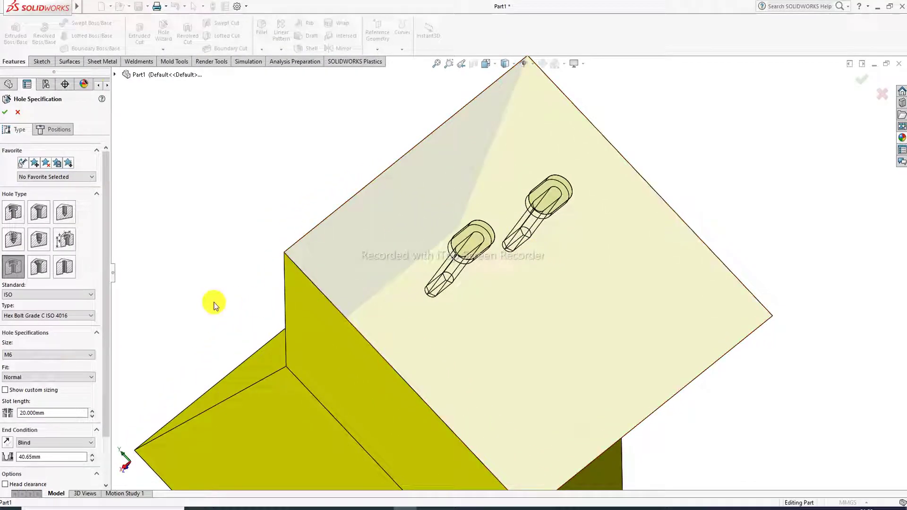
Step: Try the fastener types Hex Screw Grade AB ISO 4017, Hex Socket Head ISO 4762 and Pan Head Cross Recess ISO 7045 on the slots
{"action": "left_click", "coordinate": [66, 315]}
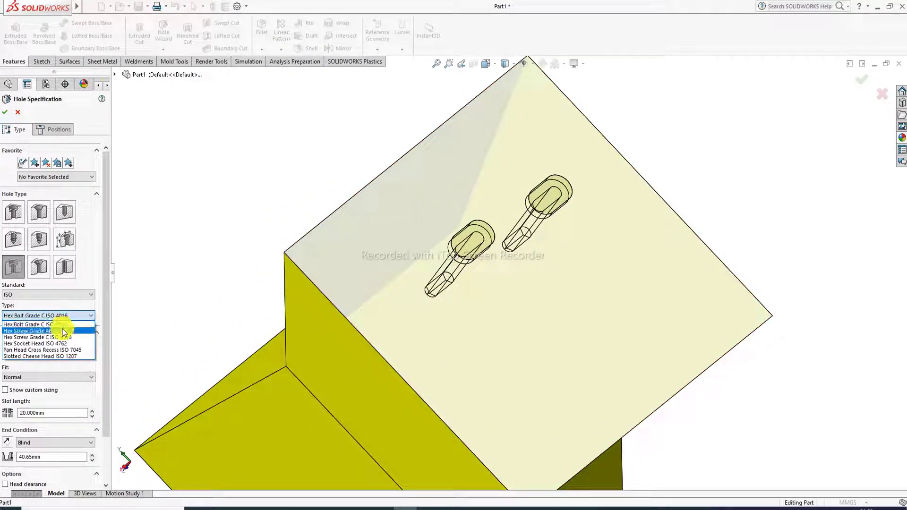
{"action": "left_click", "coordinate": [63, 328]}
{"action": "left_click", "coordinate": [66, 315]}
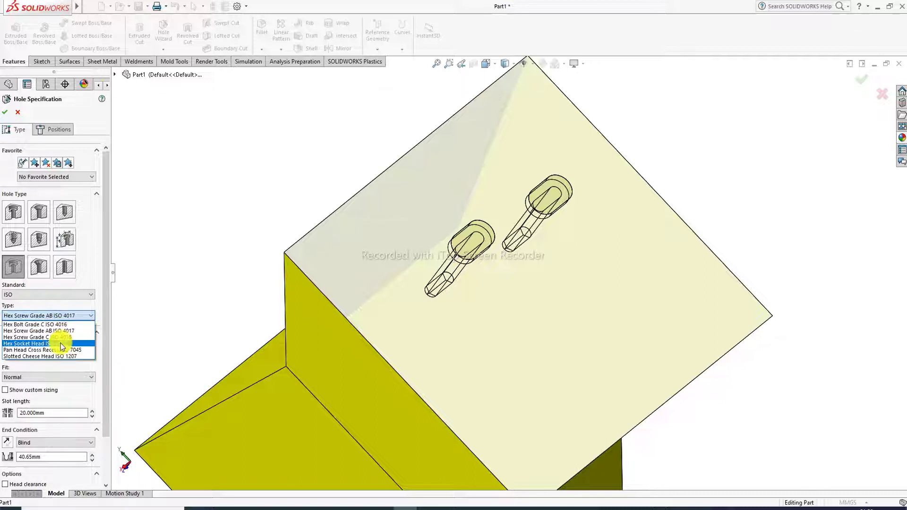
{"action": "left_click", "coordinate": [60, 337]}
{"action": "left_click", "coordinate": [64, 315]}
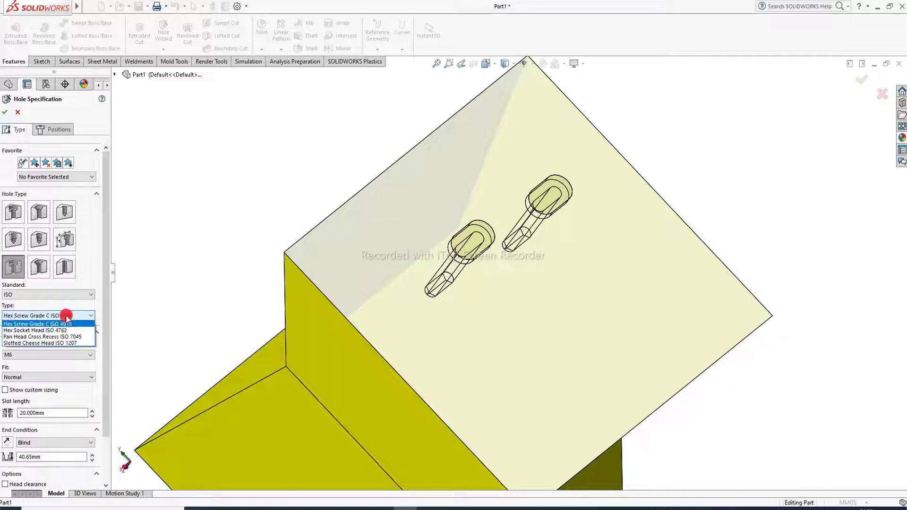
{"action": "left_click", "coordinate": [61, 344]}
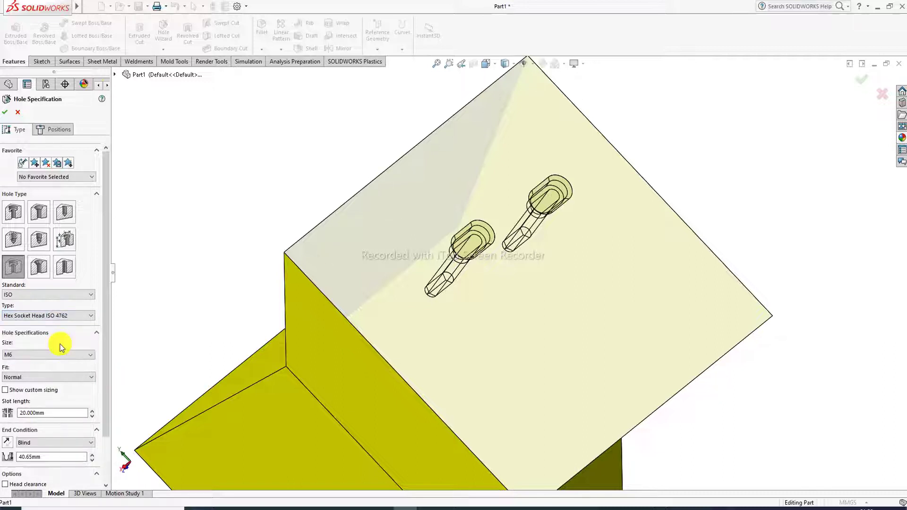
{"action": "left_click", "coordinate": [71, 315]}
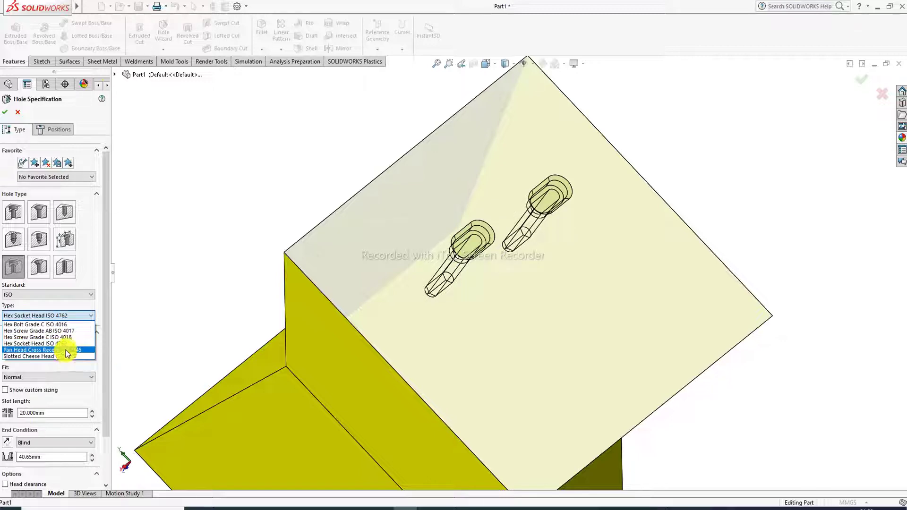
{"action": "left_click", "coordinate": [66, 350]}
{"action": "middle_click_drag", "start_coordinate": [469, 216], "coordinate": [340, 264]}
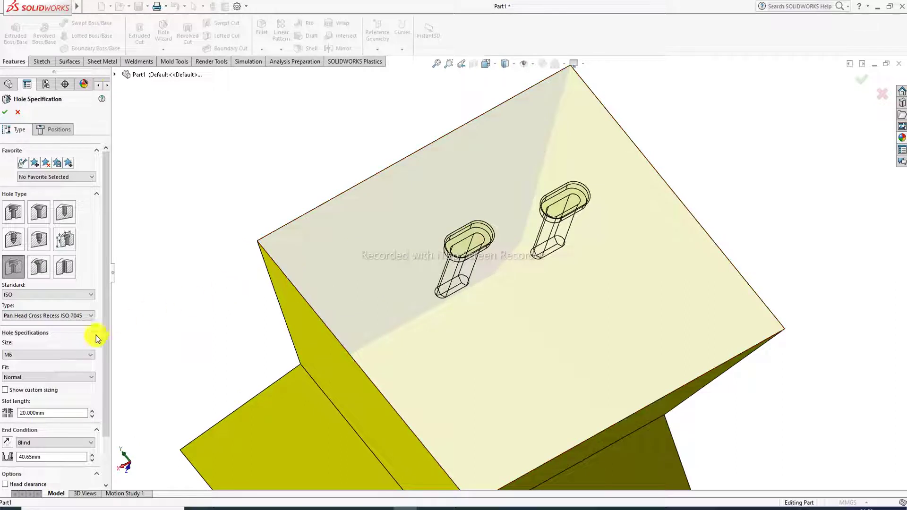
Step: Set the slots' fastener type to Hex Bolt Grade C ISO 4016 and the size to M8
{"action": "left_click", "coordinate": [46, 355]}
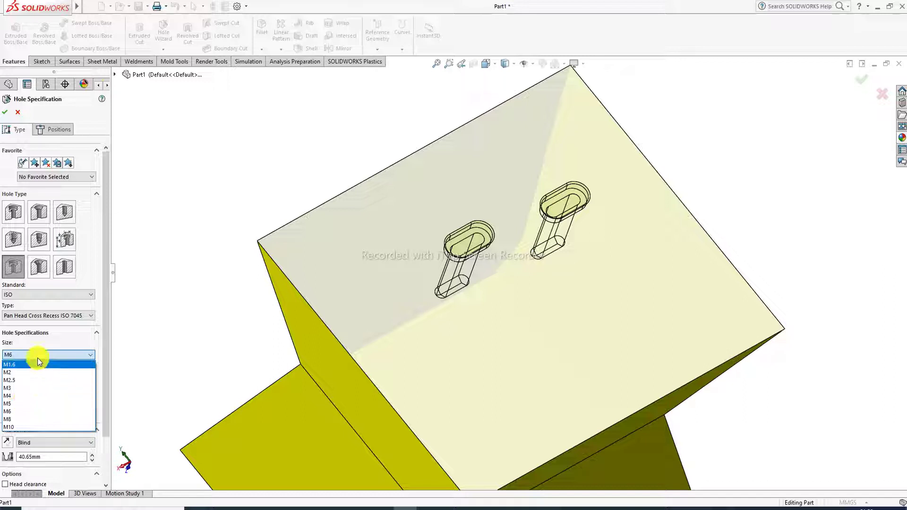
{"action": "left_click", "coordinate": [52, 320]}
{"action": "left_click", "coordinate": [49, 316]}
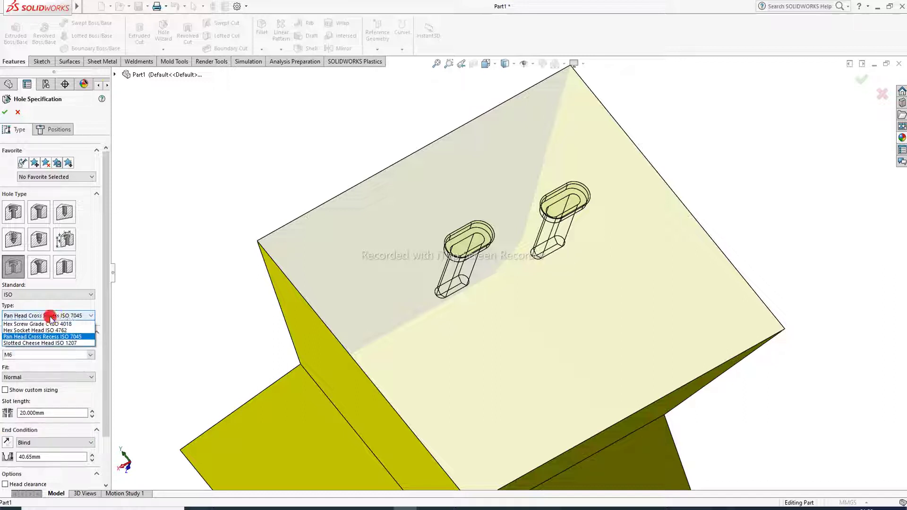
{"action": "left_click", "coordinate": [46, 325]}
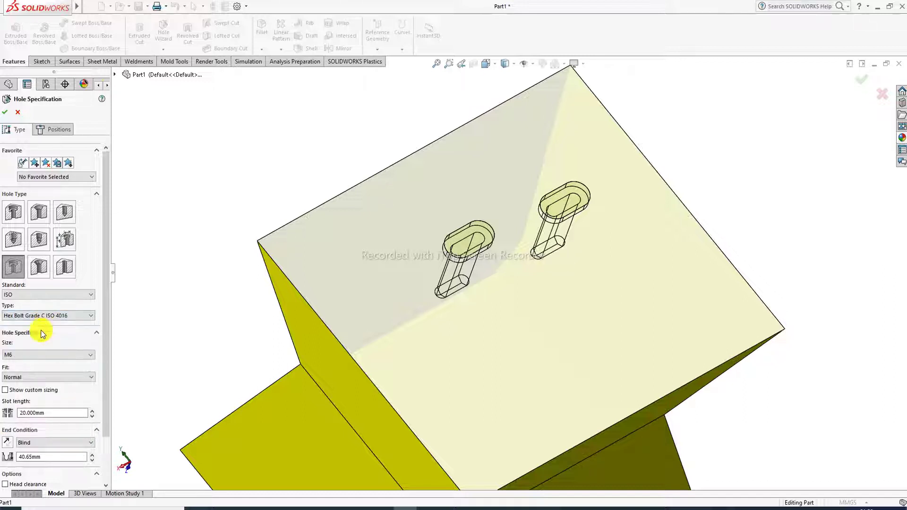
{"action": "left_click", "coordinate": [26, 355]}
{"action": "left_click", "coordinate": [18, 372]}
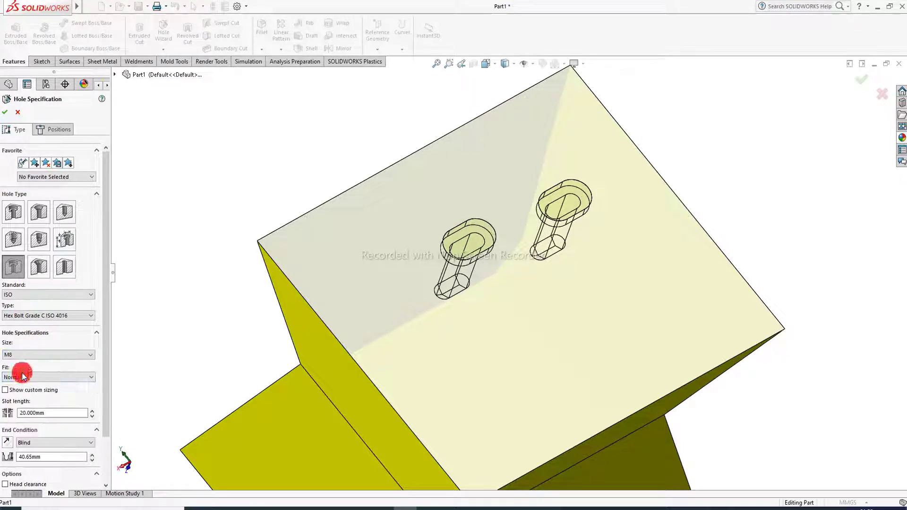
Step: Set the slots' near side countersink diameter to 28.061 mm and their blind depth to 50.65 mm
{"action": "middle_click_drag", "start_coordinate": [445, 299], "coordinate": [465, 259]}
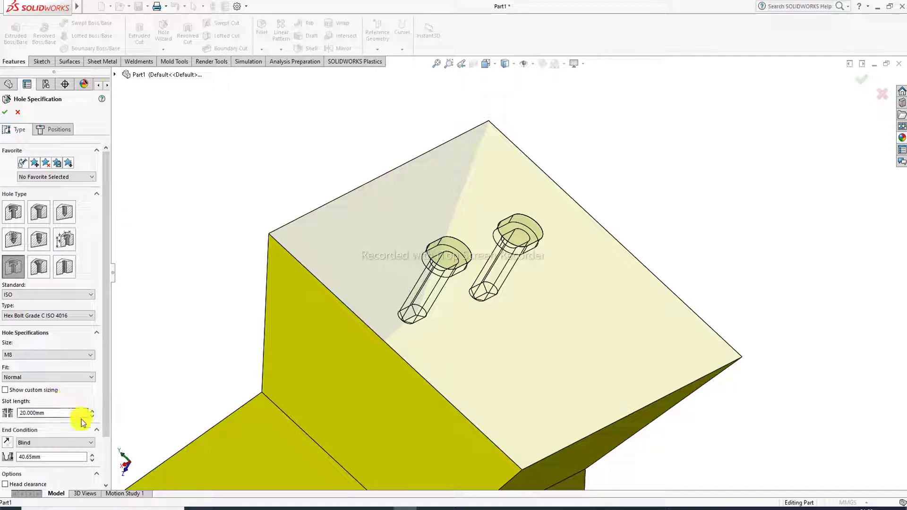
{"action": "scroll", "coordinate": [92, 457], "scroll_direction": "down", "scroll_amount": 3}
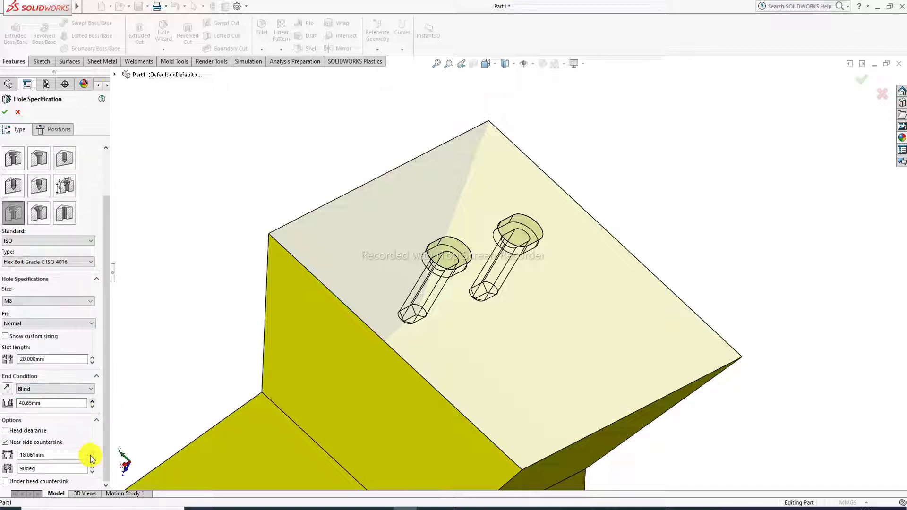
{"action": "left_click", "coordinate": [92, 455]}
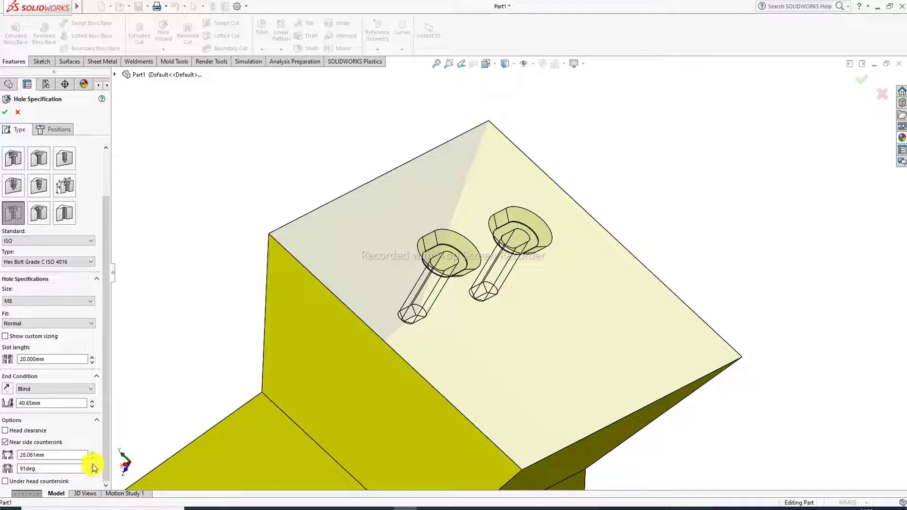
{"action": "left_click", "coordinate": [92, 454]}
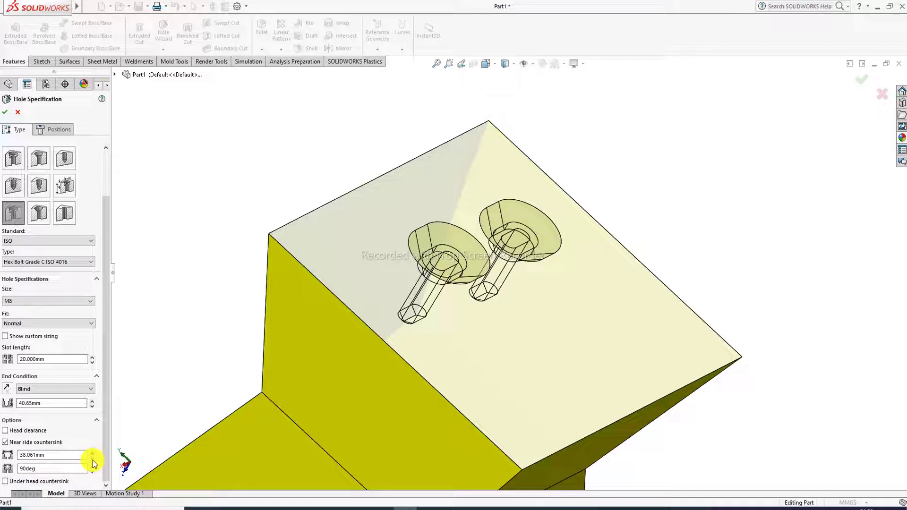
{"action": "left_click", "coordinate": [92, 458]}
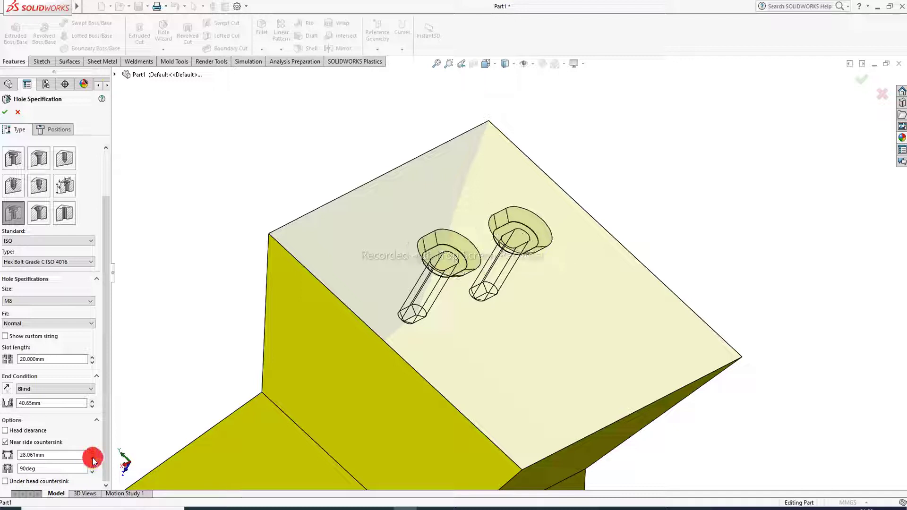
{"action": "left_click", "coordinate": [92, 401]}
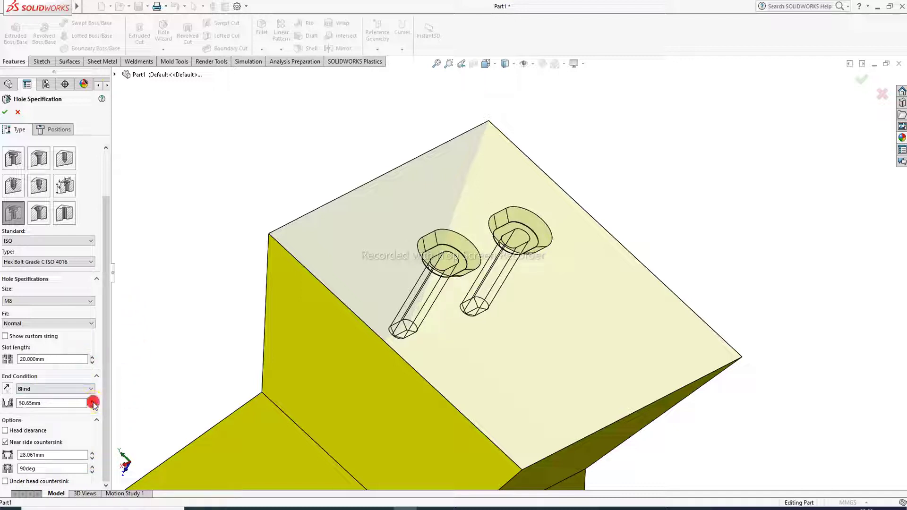
Step: Accept the changes to the counterbore slot feature and turn the part to view the slotted face
{"action": "left_click", "coordinate": [93, 358]}
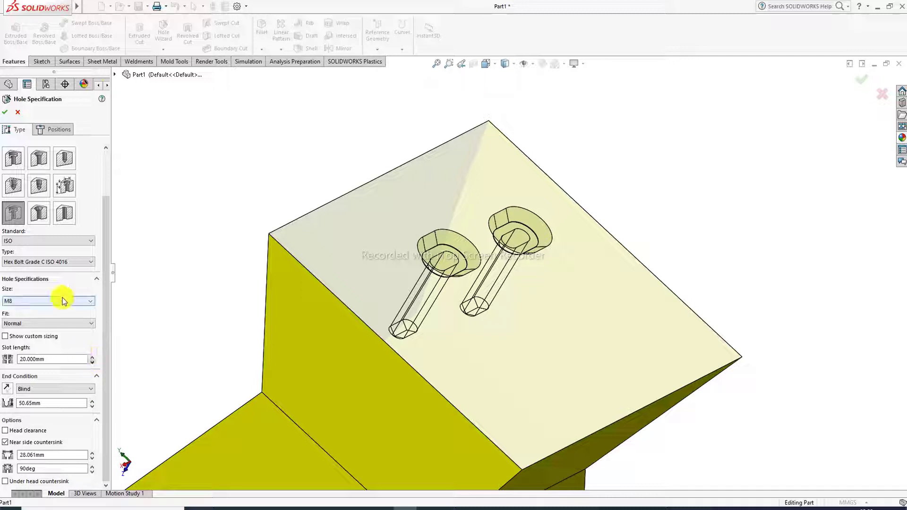
{"action": "left_click", "coordinate": [6, 113]}
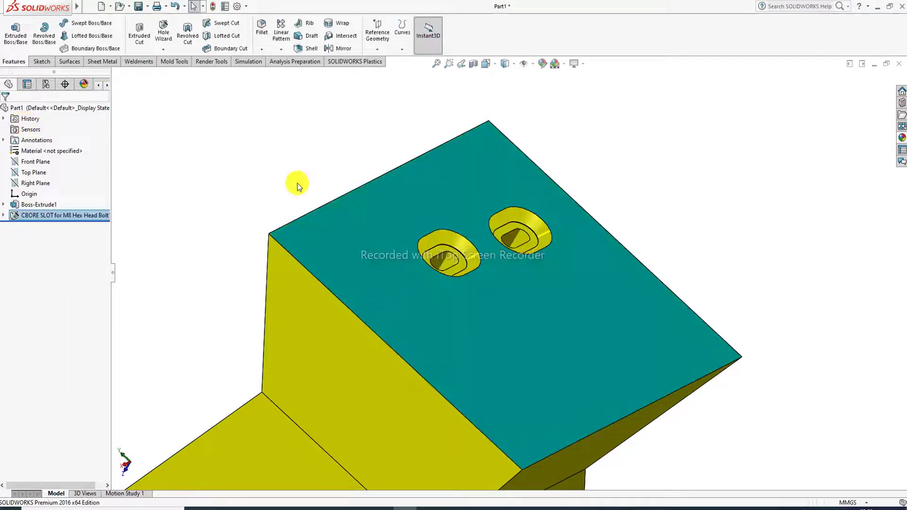
{"action": "middle_click_drag", "start_coordinate": [469, 259], "coordinate": [424, 184]}
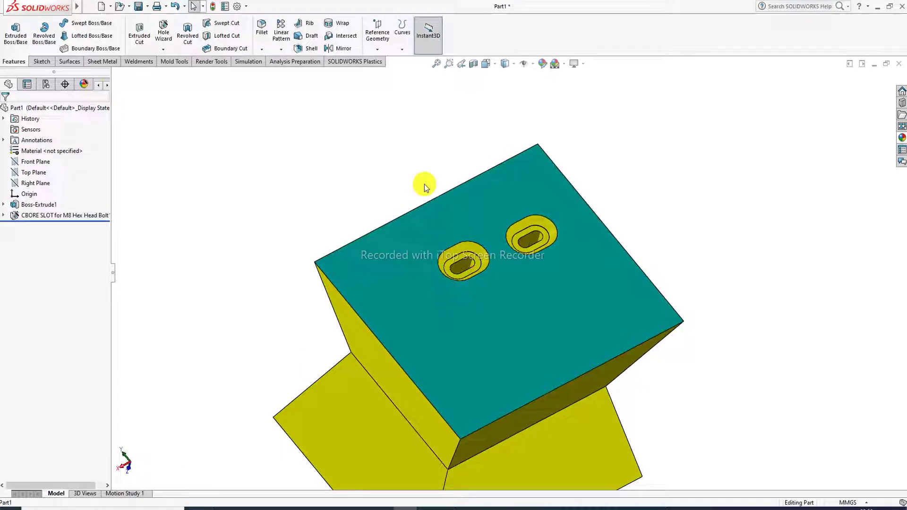
Step: Start a new Hole Wizard feature as an ISO countersink slot of type CTSK Flat ISO 7046-1, size M8
{"action": "left_click", "coordinate": [165, 52]}
{"action": "left_click", "coordinate": [179, 60]}
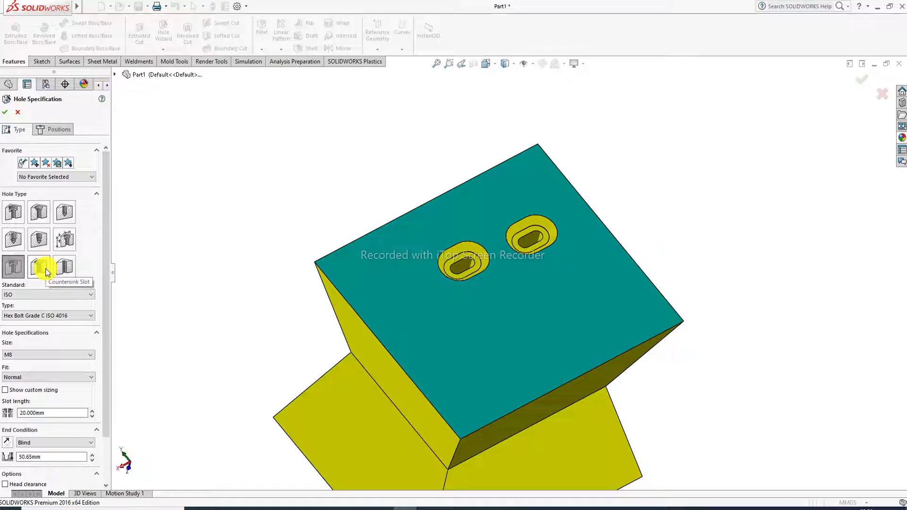
{"action": "left_click", "coordinate": [40, 267]}
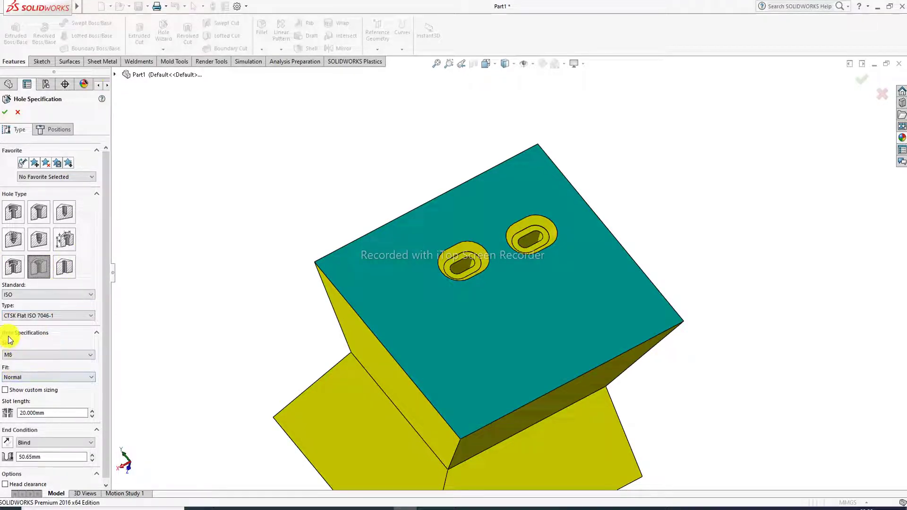
{"action": "left_click", "coordinate": [15, 355]}
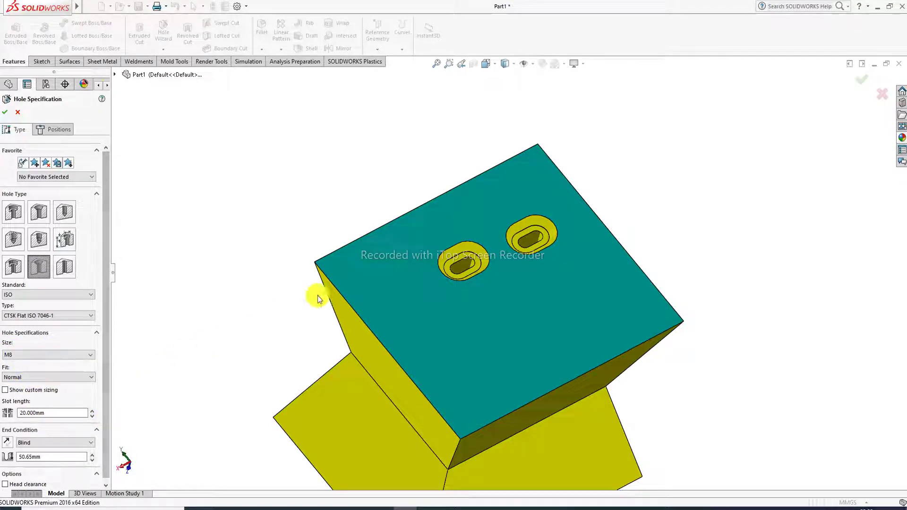
Step: Place two countersink slots side by side on the face with the counterbore slots and finish the feature
{"action": "left_click", "coordinate": [52, 130]}
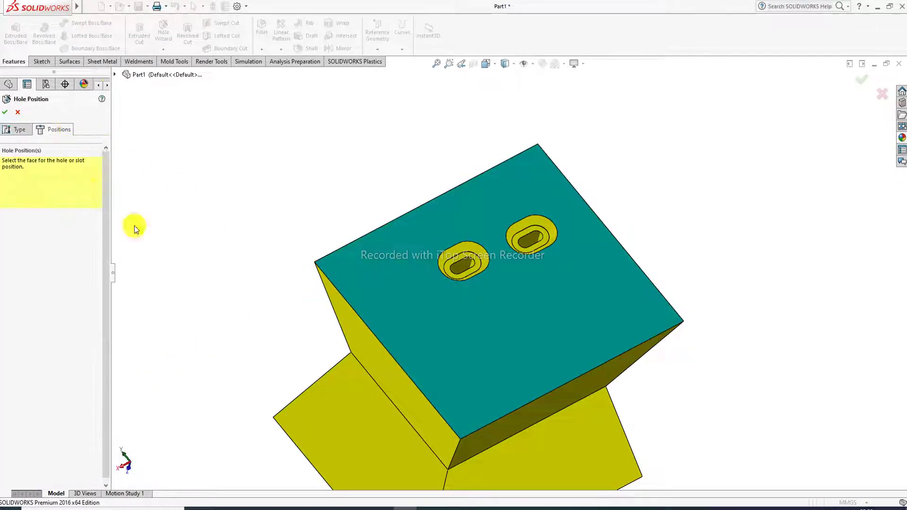
{"action": "left_click", "coordinate": [539, 287]}
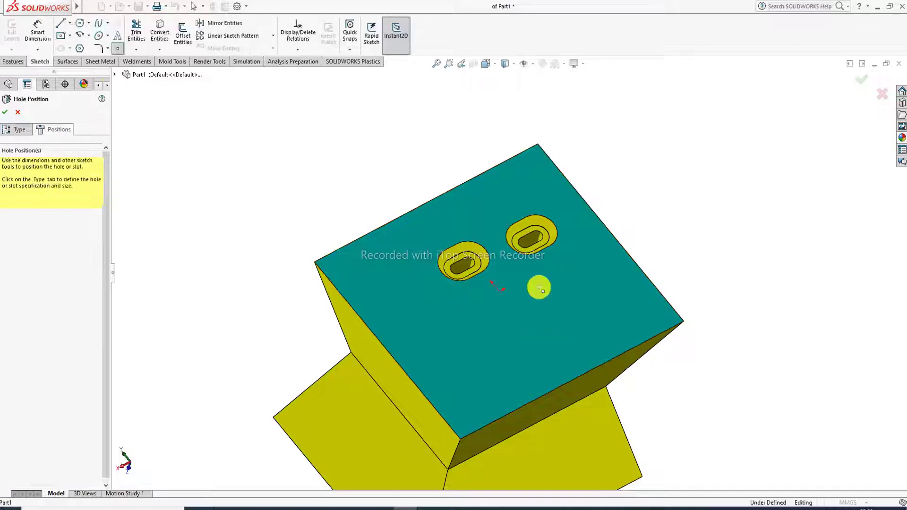
{"action": "left_click", "coordinate": [565, 283]}
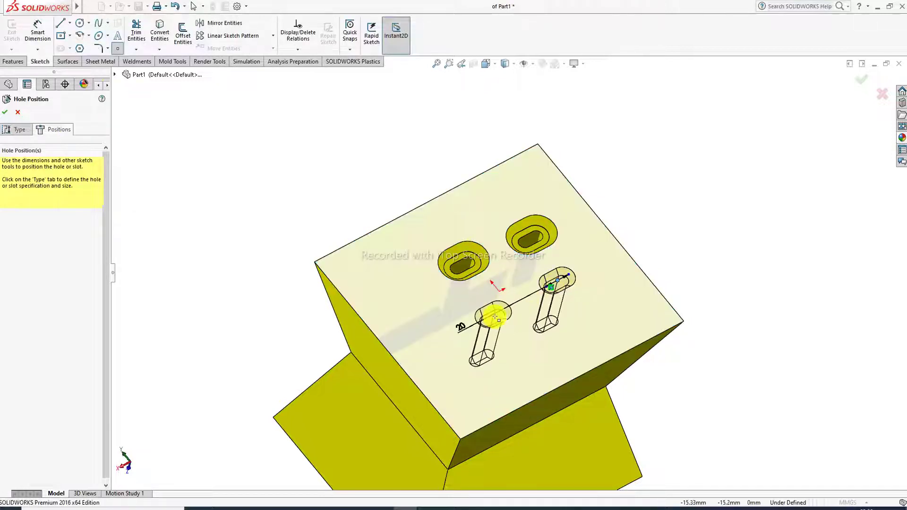
{"action": "left_click", "coordinate": [492, 315]}
{"action": "right_click", "coordinate": [312, 211]}
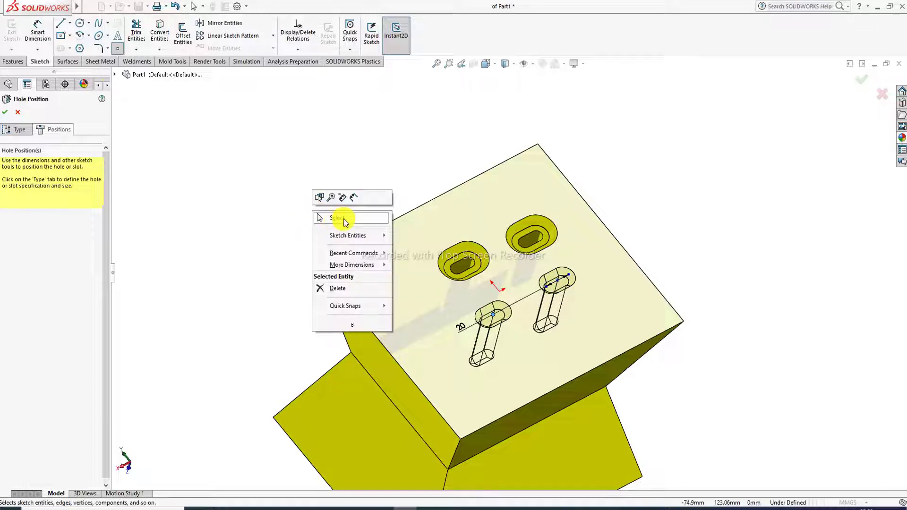
{"action": "left_click", "coordinate": [342, 218]}
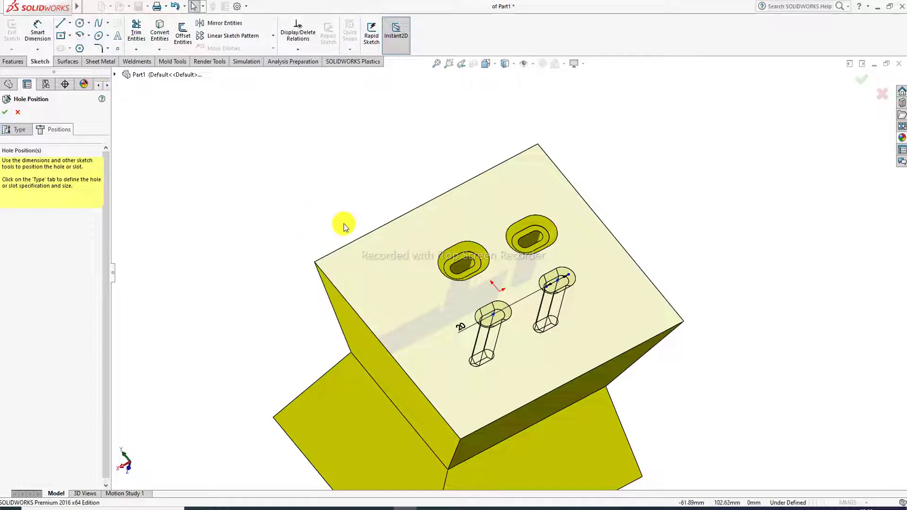
{"action": "left_click", "coordinate": [6, 113]}
Step: Edit the countersink slot feature, trying CTSK Raised Head ISO 7047 and settling on type Hex Socket CTSK Head ISO 10642
{"action": "scroll", "coordinate": [526, 308], "scroll_direction": "down", "scroll_amount": 3}
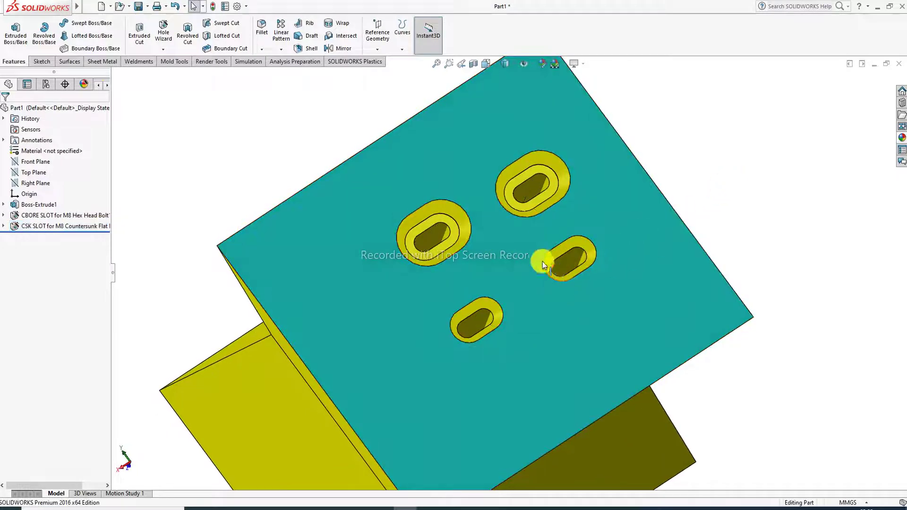
{"action": "scroll", "coordinate": [539, 239], "scroll_direction": "down", "scroll_amount": 2}
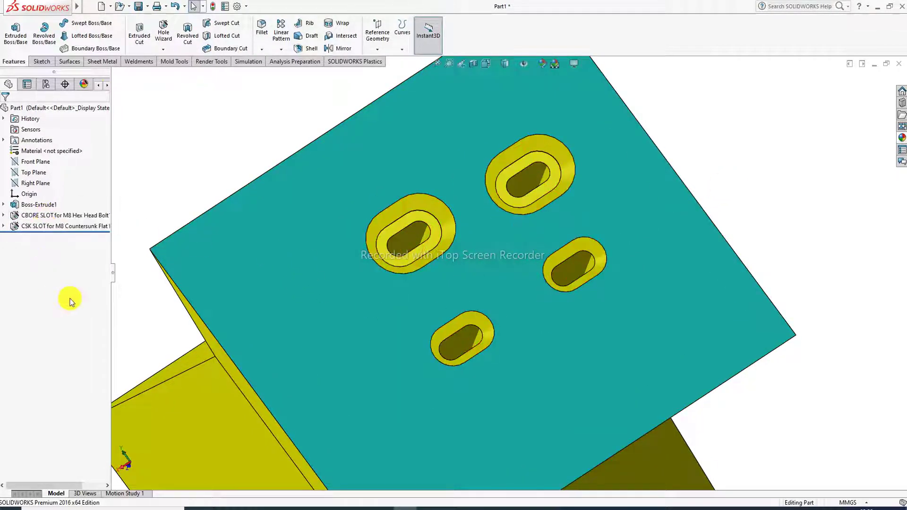
{"action": "left_click", "coordinate": [66, 226]}
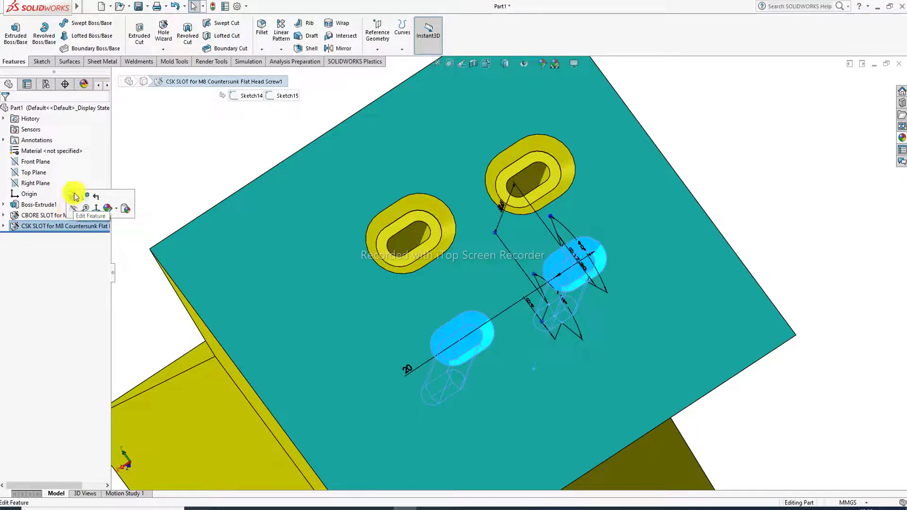
{"action": "left_click", "coordinate": [378, 318]}
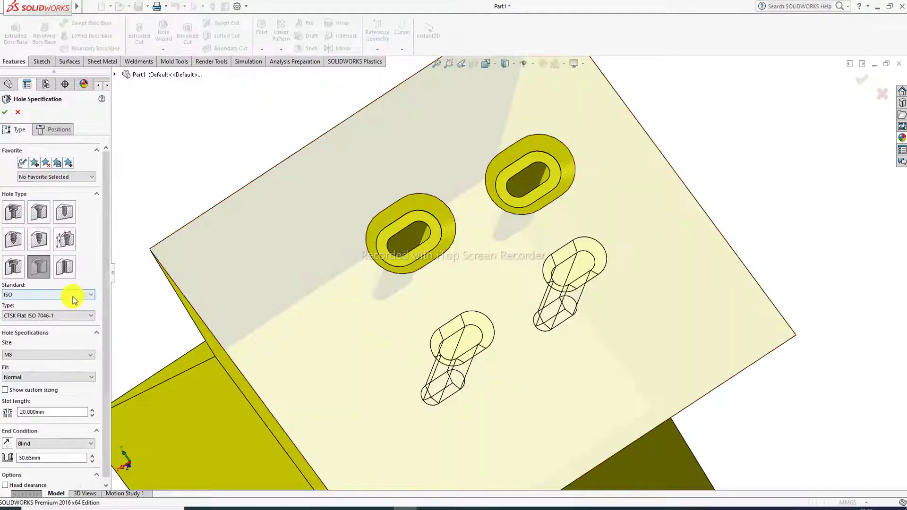
{"action": "left_click", "coordinate": [61, 316]}
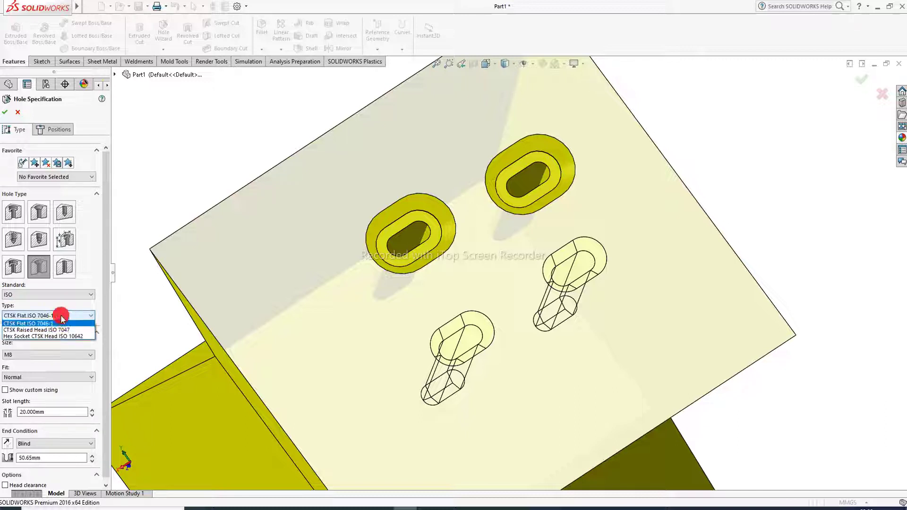
{"action": "left_click", "coordinate": [61, 331]}
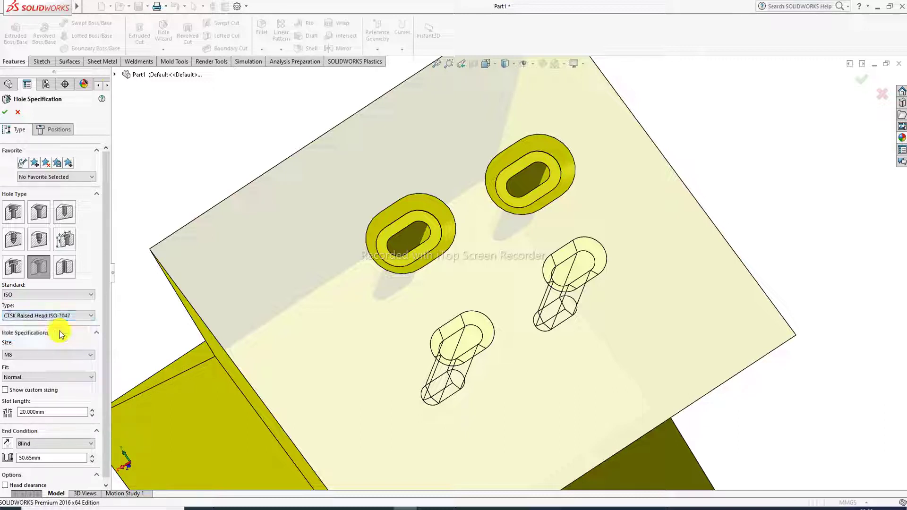
{"action": "left_click", "coordinate": [61, 315]}
{"action": "left_click", "coordinate": [63, 336]}
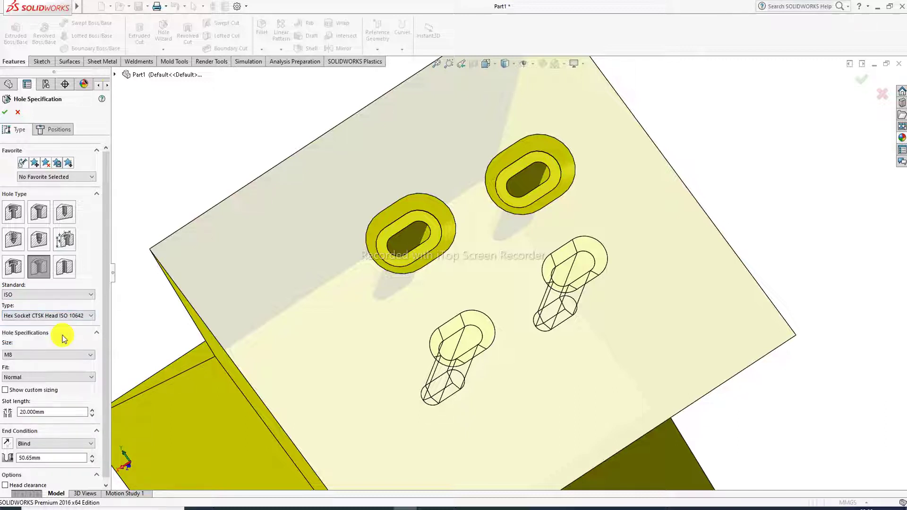
Step: Set the countersink slots' blind depth to 40.65 mm and their slot length to 40 mm
{"action": "middle_click_drag", "start_coordinate": [178, 313], "coordinate": [179, 246]}
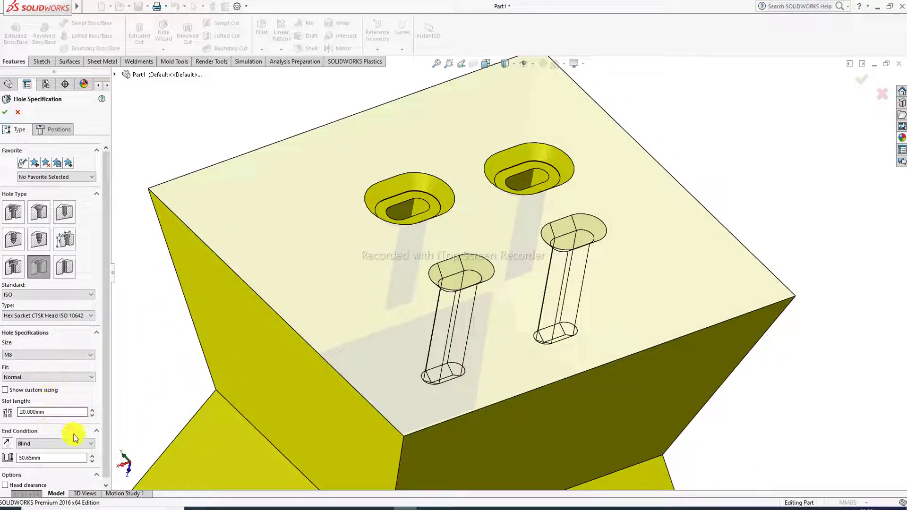
{"action": "scroll", "coordinate": [83, 465], "scroll_direction": "down", "scroll_amount": 1}
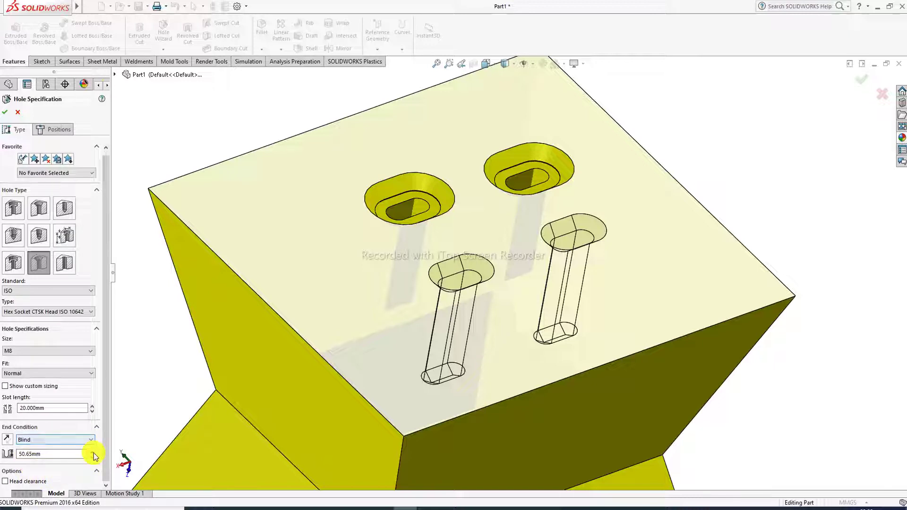
{"action": "left_click", "coordinate": [92, 457]}
{"action": "left_click", "coordinate": [92, 457]}
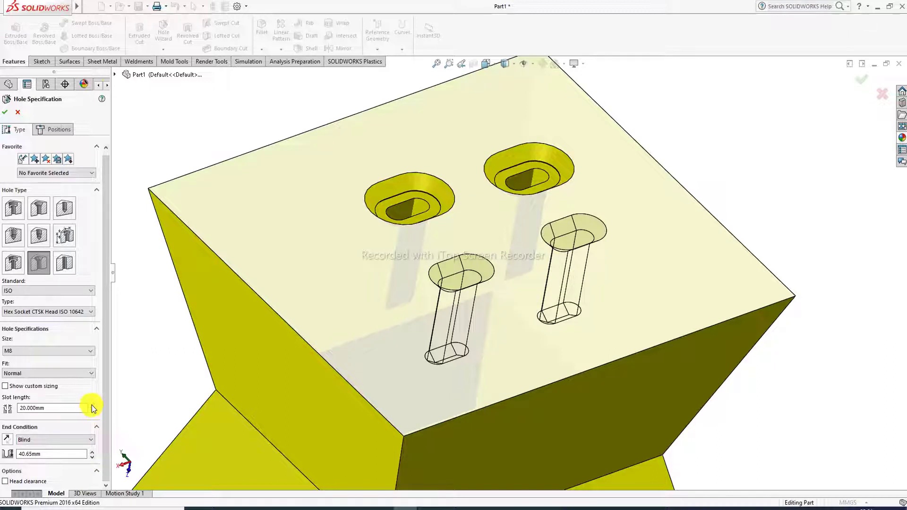
{"action": "left_click", "coordinate": [92, 405]}
{"action": "left_click", "coordinate": [92, 404]}
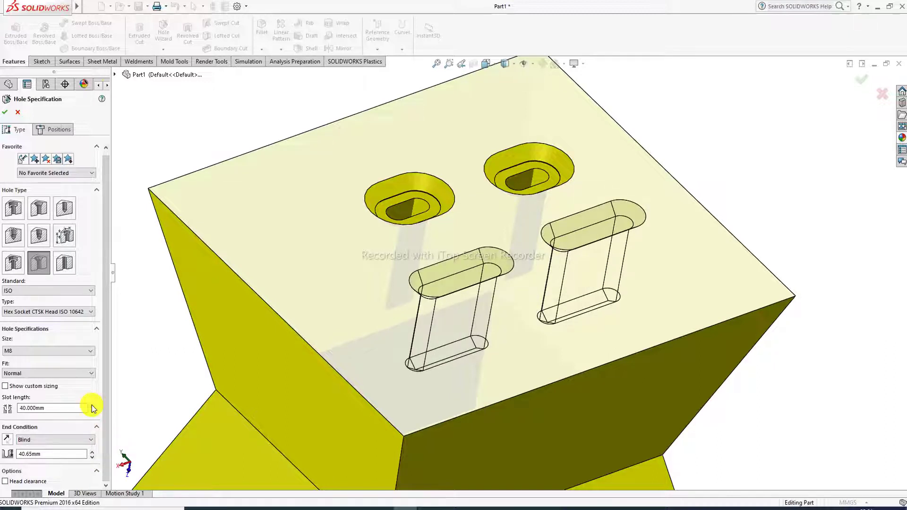
Step: Change the countersink slots' size to M10, accept the feature and view the result
{"action": "left_click", "coordinate": [88, 350]}
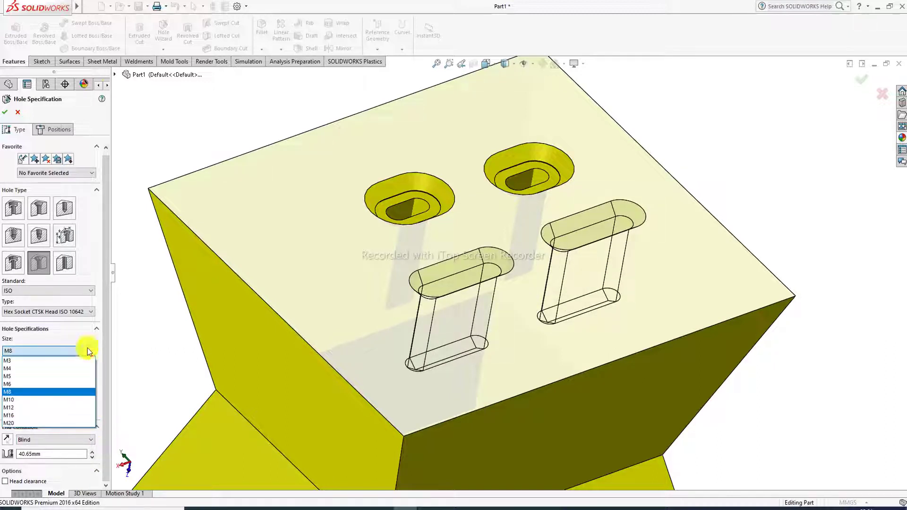
{"action": "left_click", "coordinate": [42, 401]}
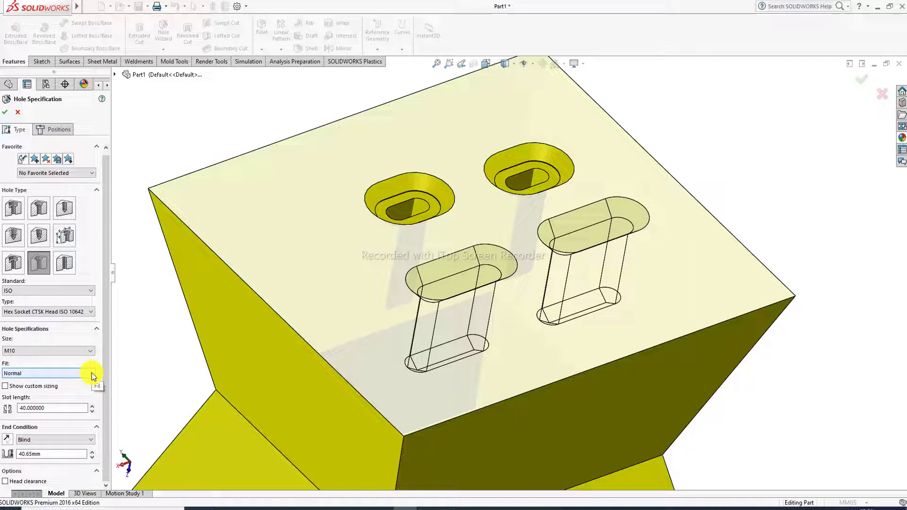
{"action": "left_click", "coordinate": [4, 111]}
{"action": "scroll", "coordinate": [556, 229], "scroll_direction": "up", "scroll_amount": 3}
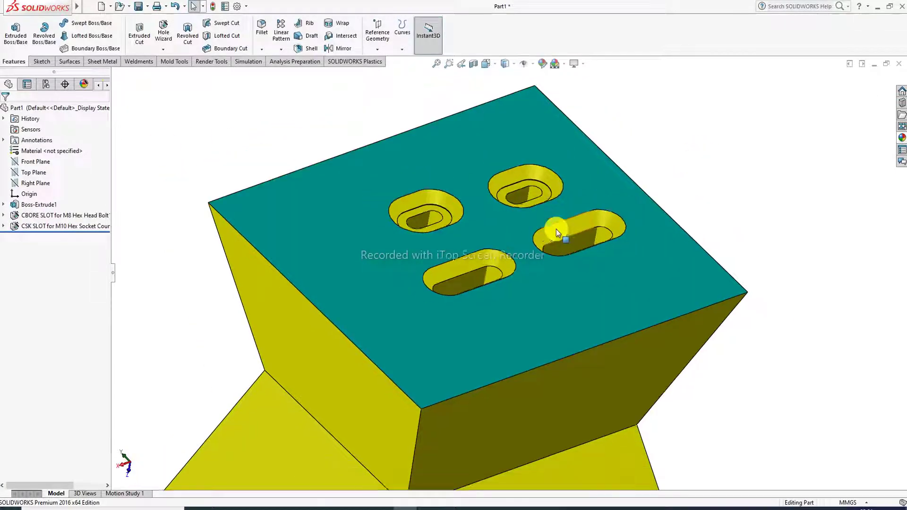
{"action": "middle_click_drag", "start_coordinate": [556, 262], "coordinate": [543, 329]}
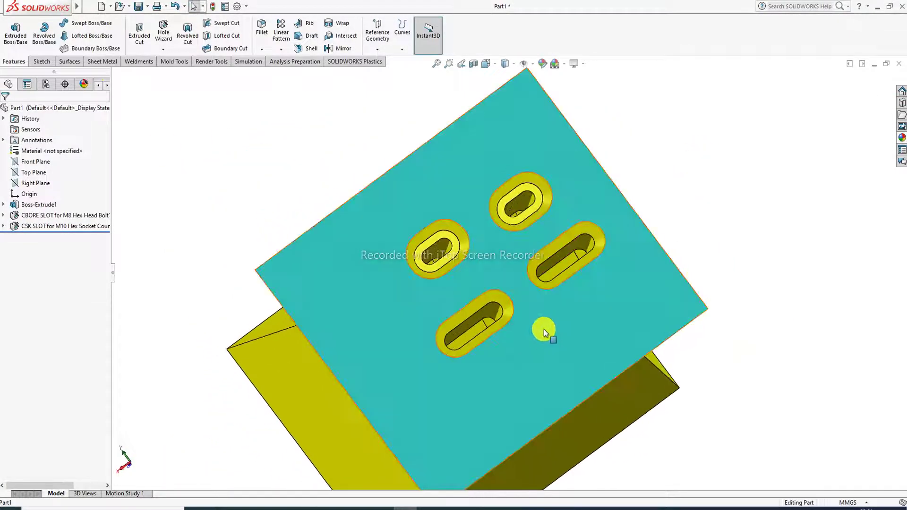
Step: Start another Hole Wizard feature with the plain Slot hole type and the Drill sizes type
{"action": "left_click", "coordinate": [168, 48]}
{"action": "left_click", "coordinate": [183, 61]}
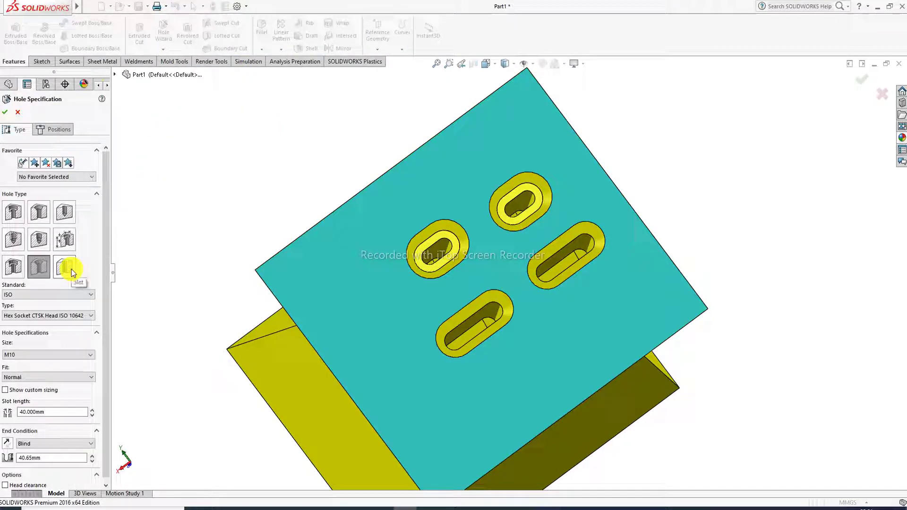
{"action": "left_click", "coordinate": [70, 268]}
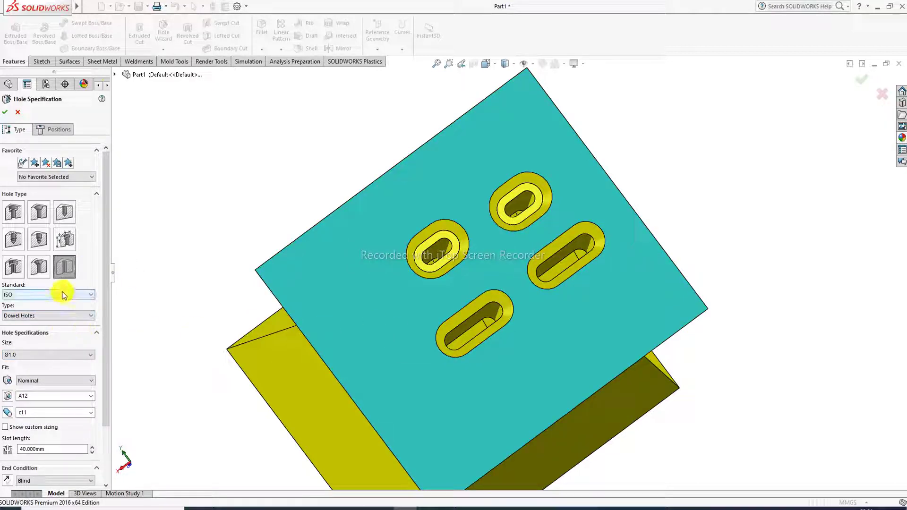
{"action": "left_click", "coordinate": [55, 317]}
{"action": "left_click", "coordinate": [53, 331]}
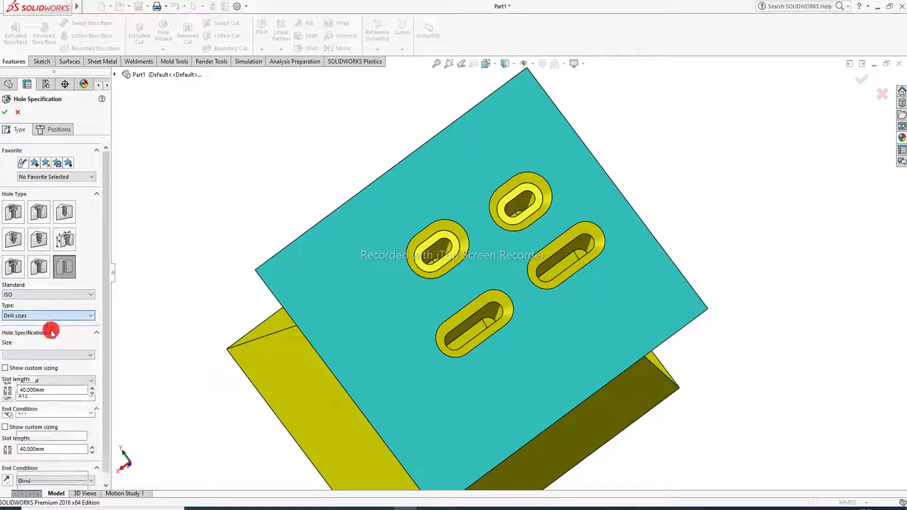
Step: Set the plain slot's drill size to Ø5.3
{"action": "left_click", "coordinate": [61, 353]}
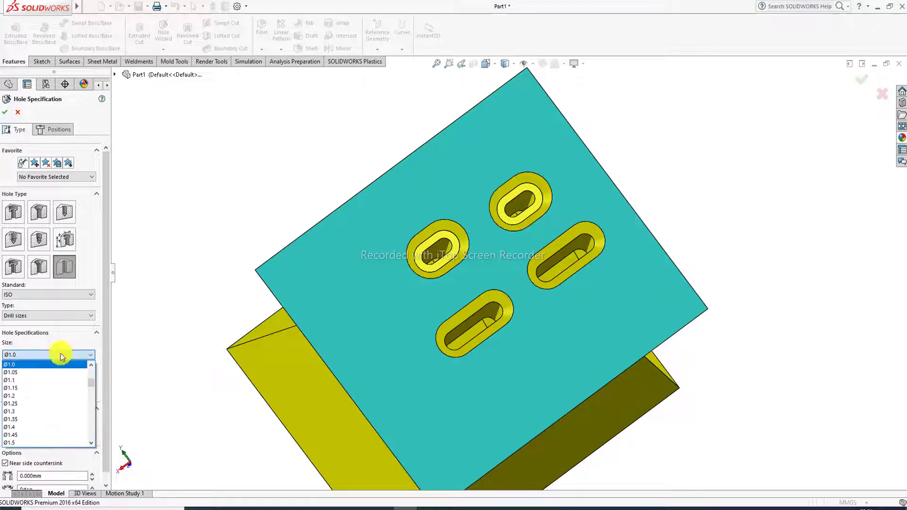
{"action": "scroll", "coordinate": [33, 414], "scroll_direction": "down", "scroll_amount": 2}
{"action": "scroll", "coordinate": [33, 411], "scroll_direction": "down", "scroll_amount": 10}
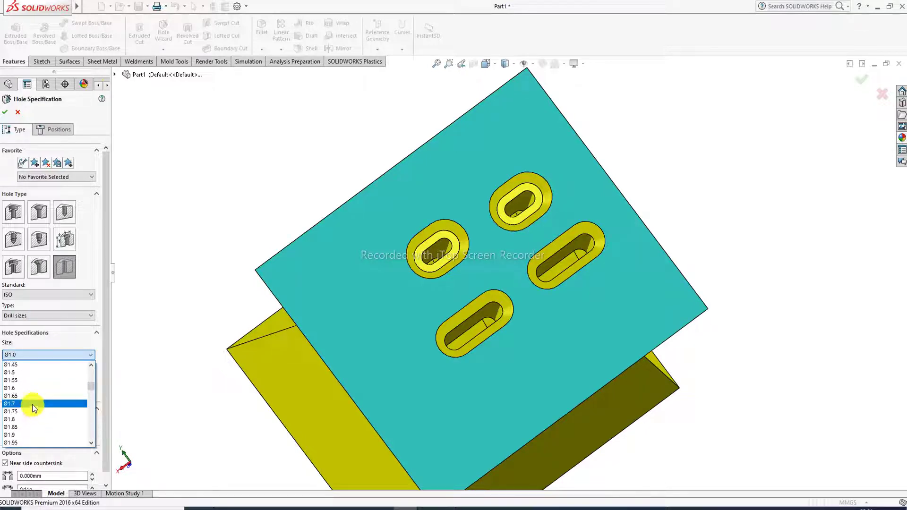
{"action": "scroll", "coordinate": [32, 402], "scroll_direction": "down", "scroll_amount": 6}
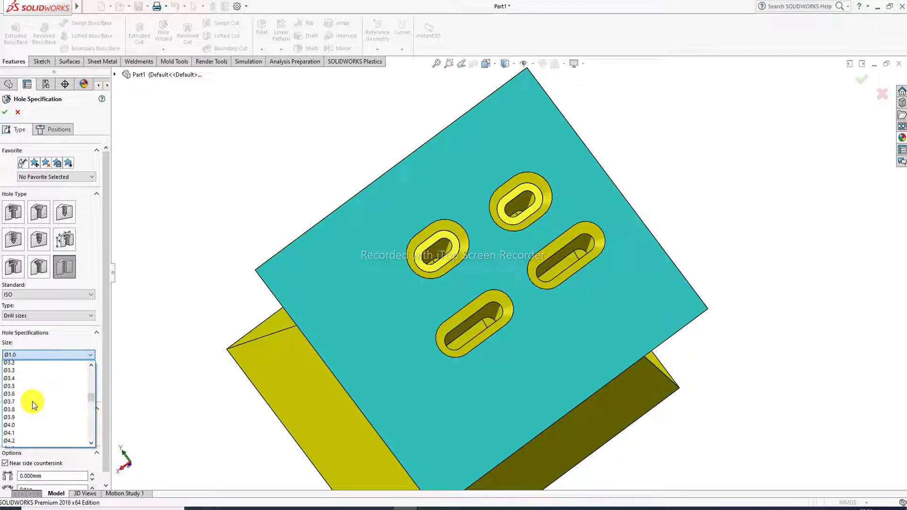
{"action": "left_click", "coordinate": [31, 395]}
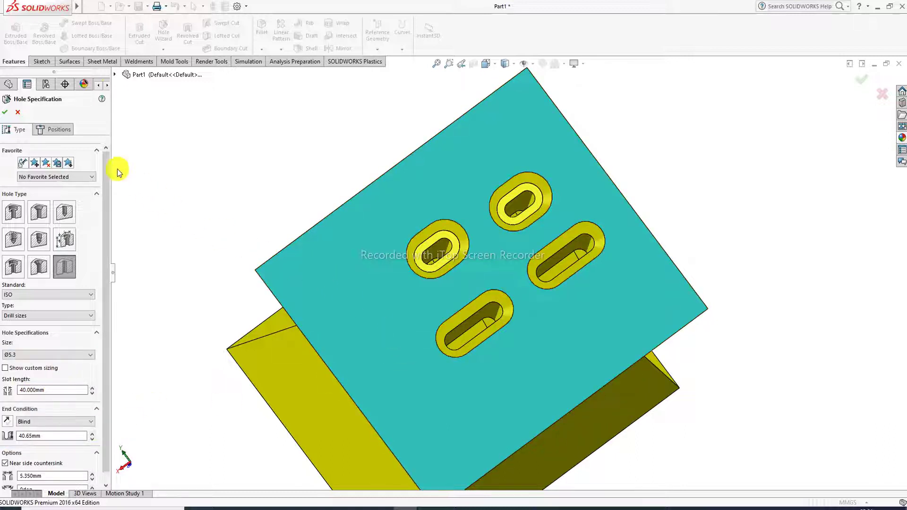
Step: Place two plain slots side by side on the part face beyond the countersink slots and accept the feature
{"action": "left_click", "coordinate": [58, 130]}
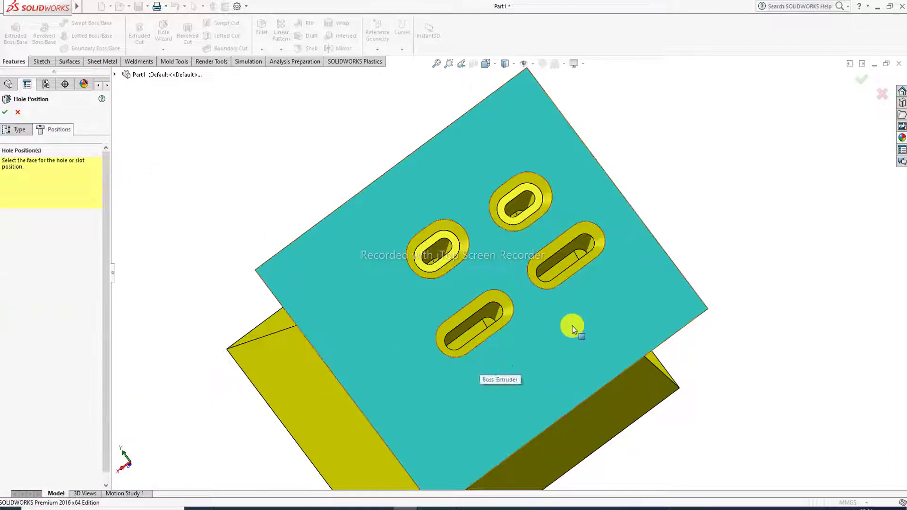
{"action": "left_click", "coordinate": [590, 305]}
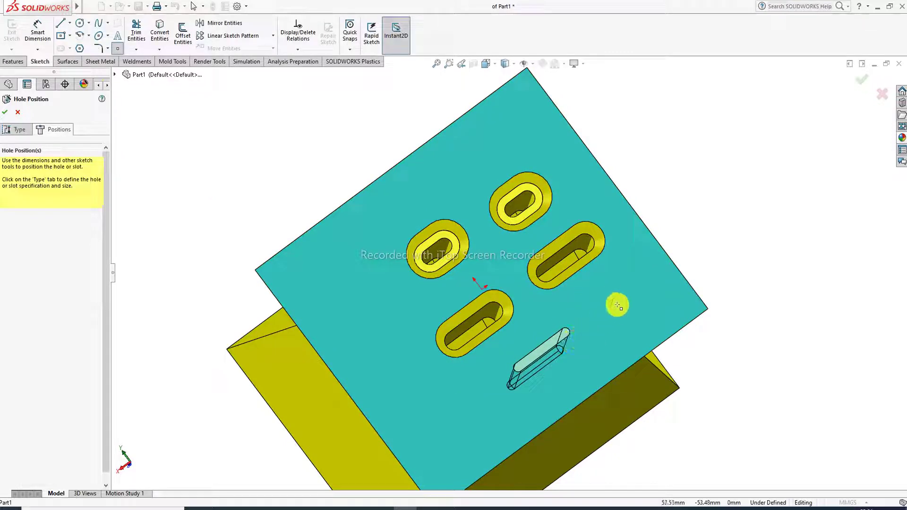
{"action": "left_click", "coordinate": [603, 306]}
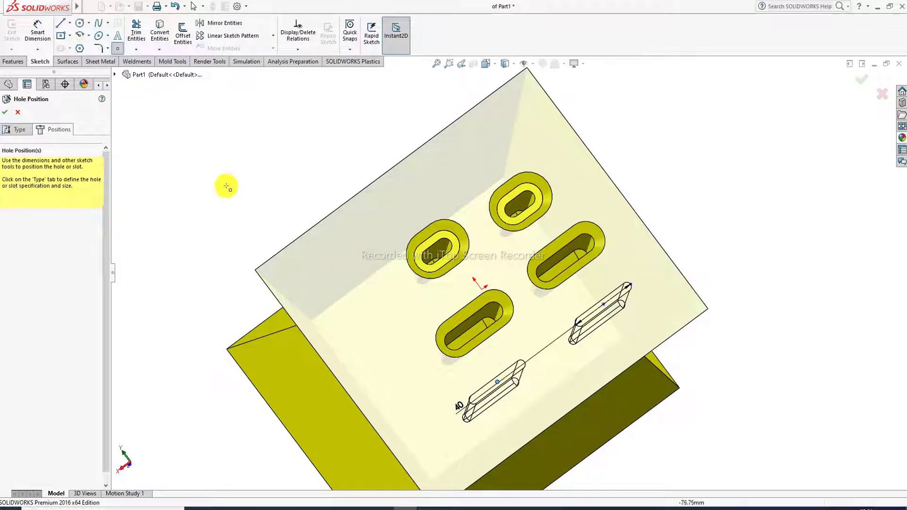
{"action": "right_click", "coordinate": [223, 191]}
{"action": "left_click", "coordinate": [239, 196]}
{"action": "middle_click_drag", "start_coordinate": [444, 292], "coordinate": [530, 376]}
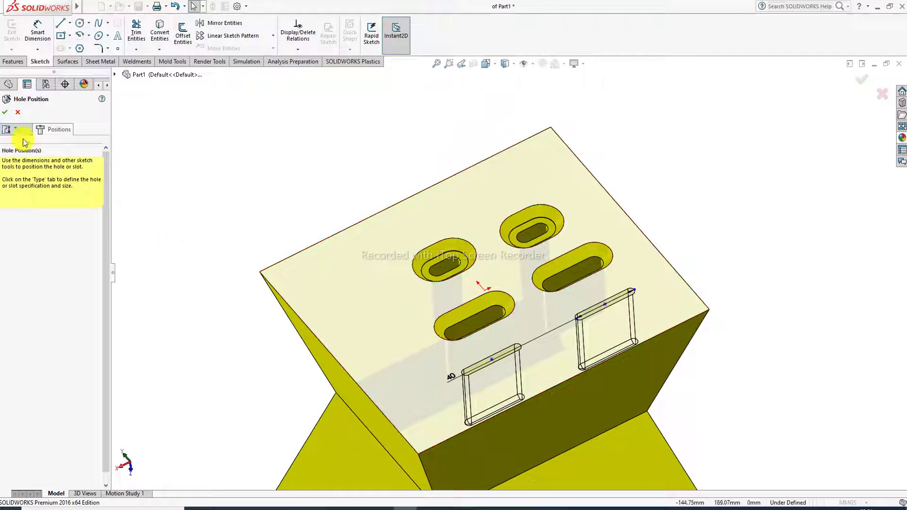
{"action": "left_click", "coordinate": [5, 112]}
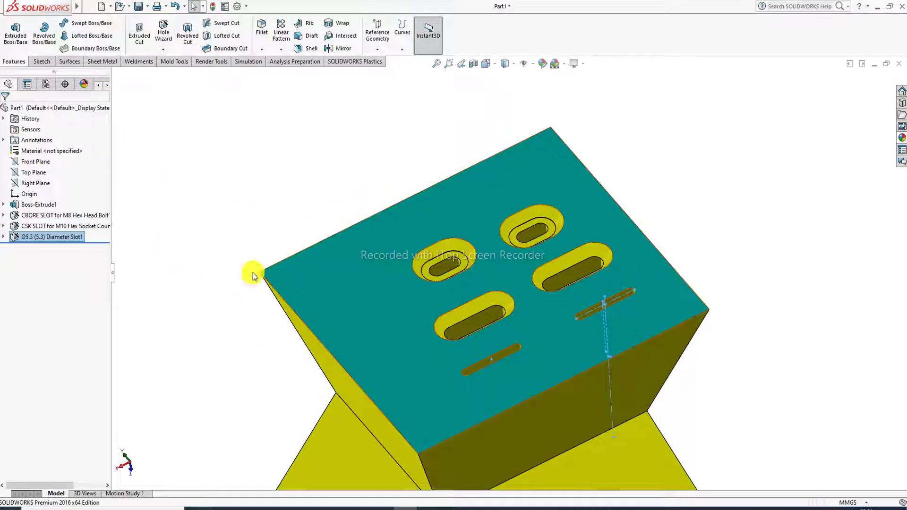
Step: Reopen the Ø5.3 plain slot feature for editing
{"action": "left_click", "coordinate": [77, 242]}
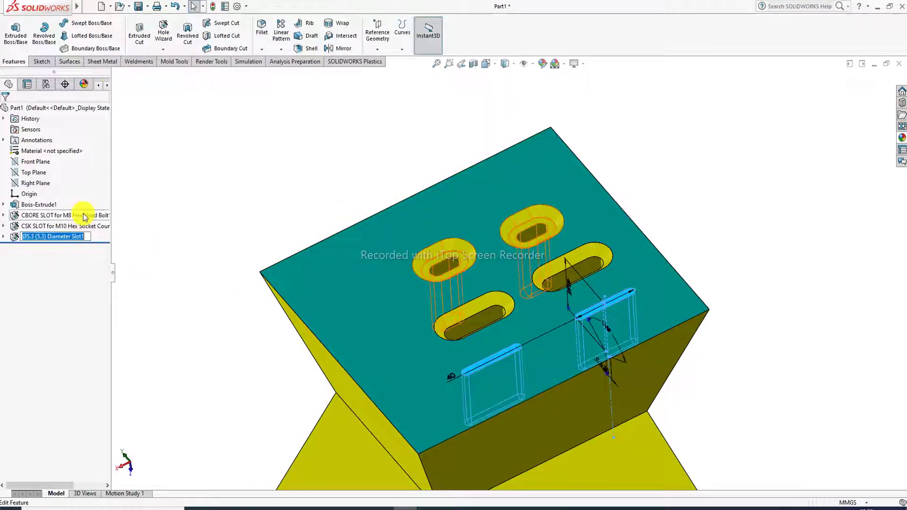
{"action": "left_click", "coordinate": [66, 216]}
{"action": "left_click", "coordinate": [187, 209]}
{"action": "left_click", "coordinate": [78, 236]}
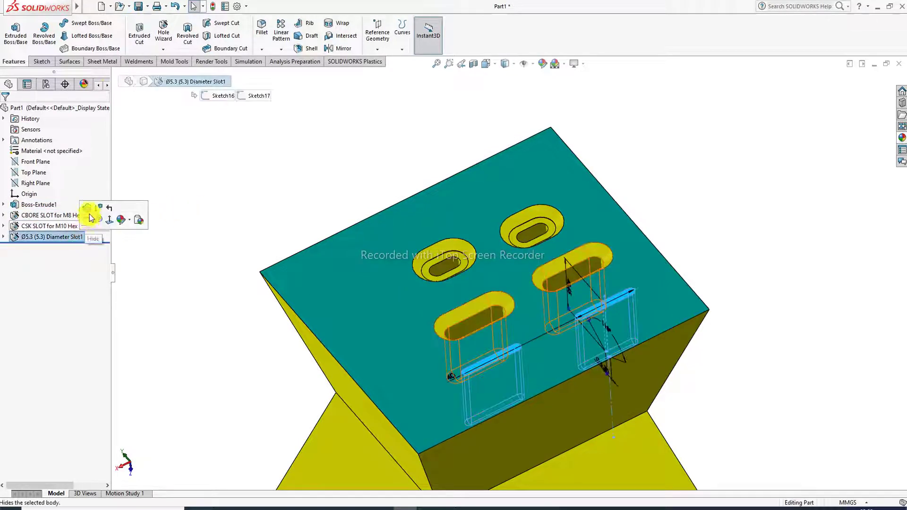
{"action": "left_click", "coordinate": [590, 328]}
{"action": "middle_click_drag", "start_coordinate": [591, 327], "coordinate": [567, 376]}
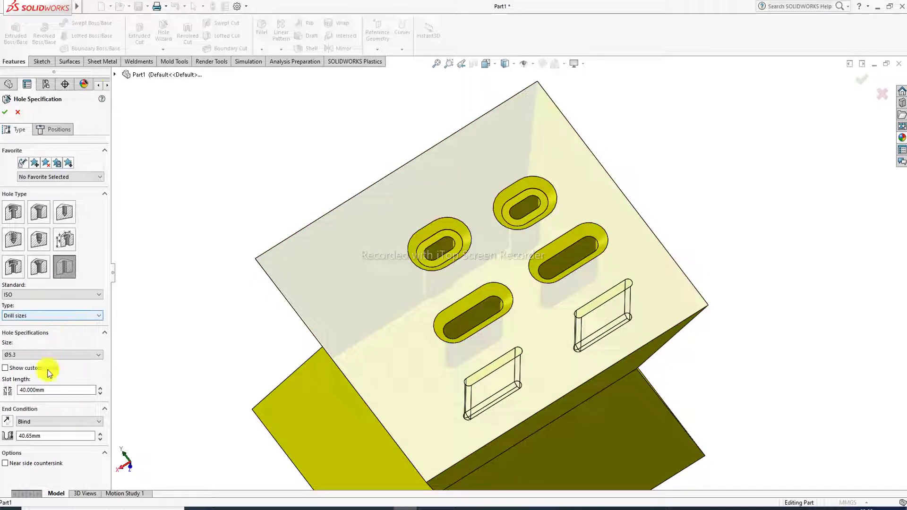
Step: Set the plain slots' drill size to Ø10.0
{"action": "left_click", "coordinate": [25, 358]}
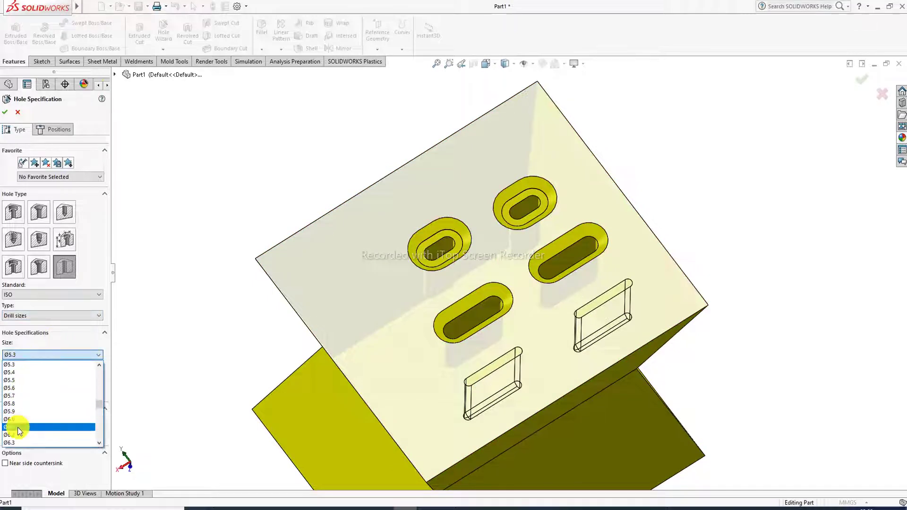
{"action": "scroll", "coordinate": [19, 428], "scroll_direction": "down", "scroll_amount": 8}
{"action": "scroll", "coordinate": [21, 420], "scroll_direction": "down", "scroll_amount": 6}
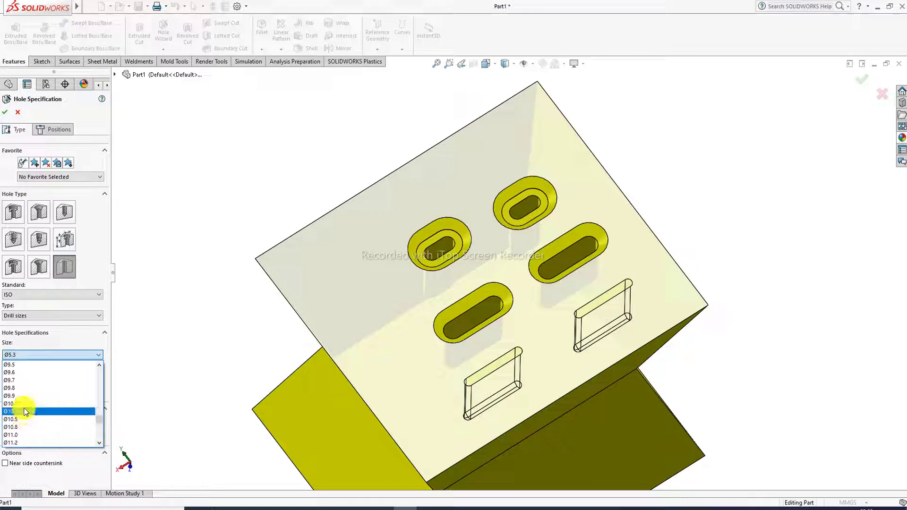
{"action": "left_click", "coordinate": [24, 411]}
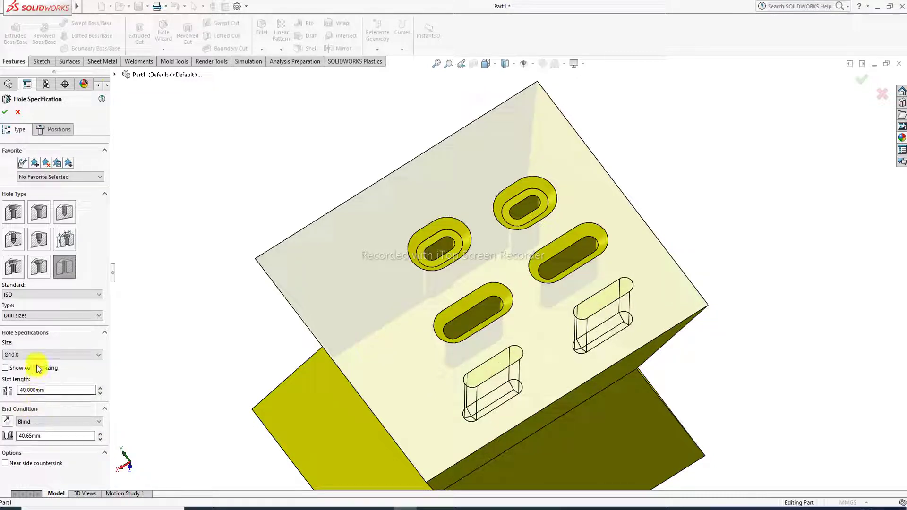
Step: Try the Up To Next end condition on the plain slots and return it to Blind
{"action": "left_click", "coordinate": [101, 433]}
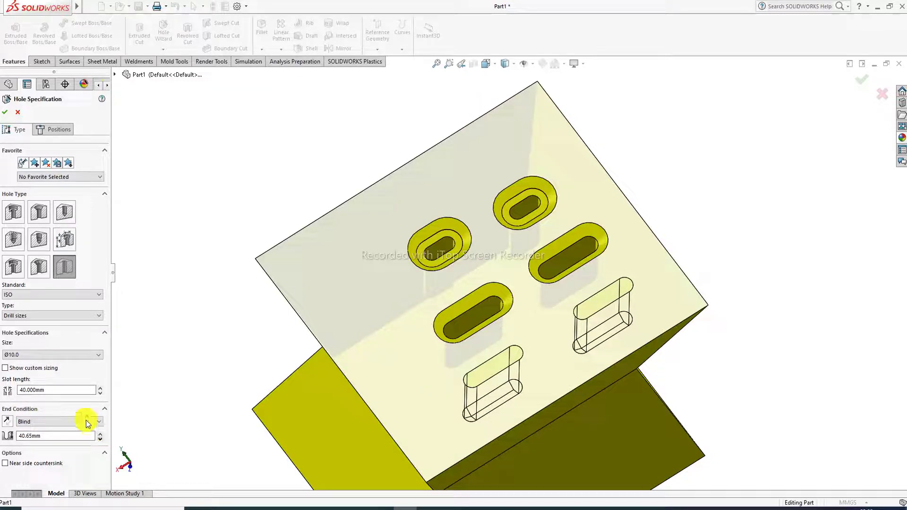
{"action": "scroll", "coordinate": [68, 421], "scroll_direction": "down", "scroll_amount": 2}
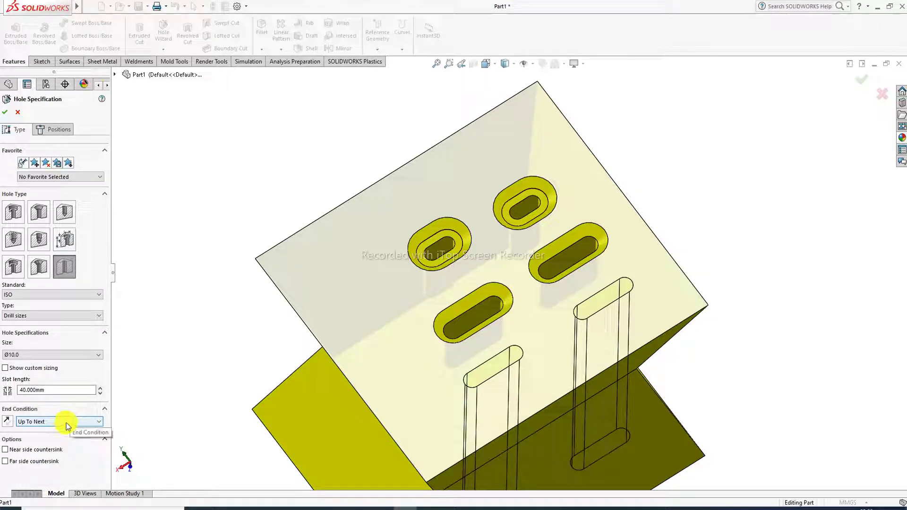
{"action": "left_click", "coordinate": [66, 424]}
{"action": "left_click", "coordinate": [62, 429]}
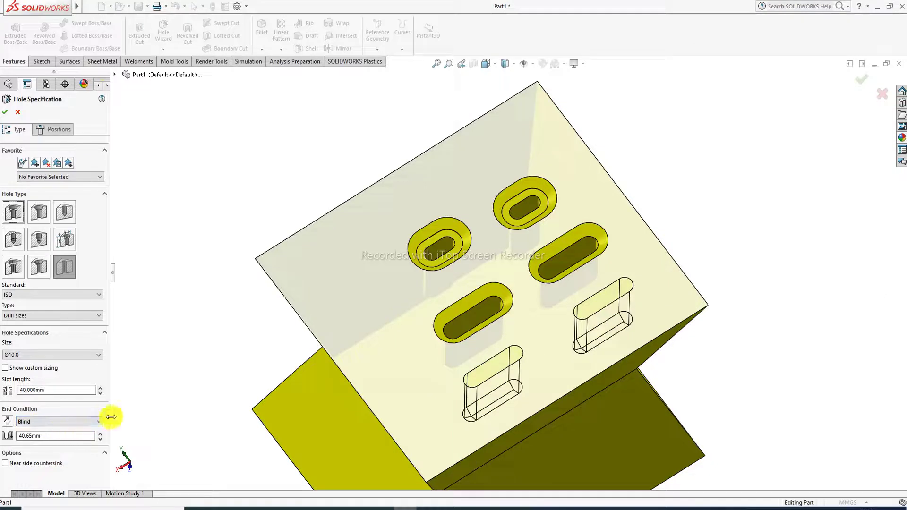
Step: Try the Dowel Holes, Screw Clearances and Tap Drills types on the plain slots
{"action": "left_click", "coordinate": [98, 355]}
{"action": "left_click", "coordinate": [95, 313]}
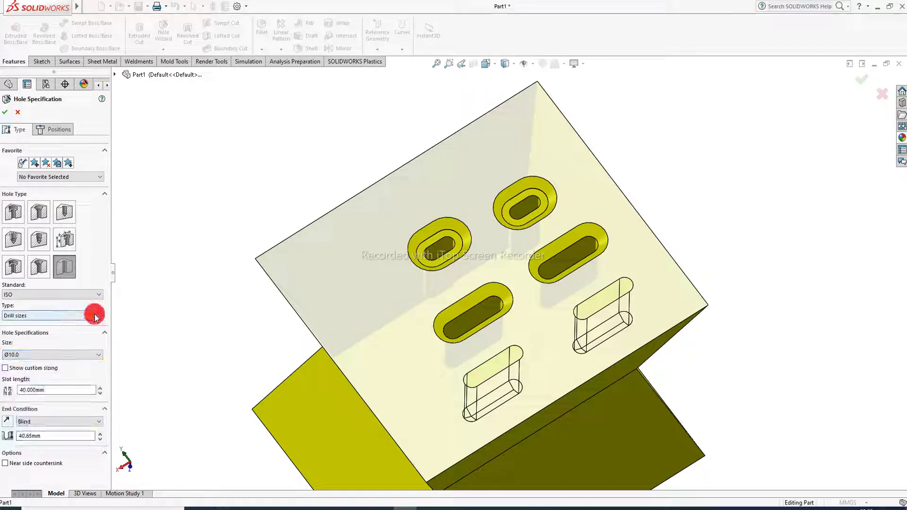
{"action": "left_click", "coordinate": [96, 315]}
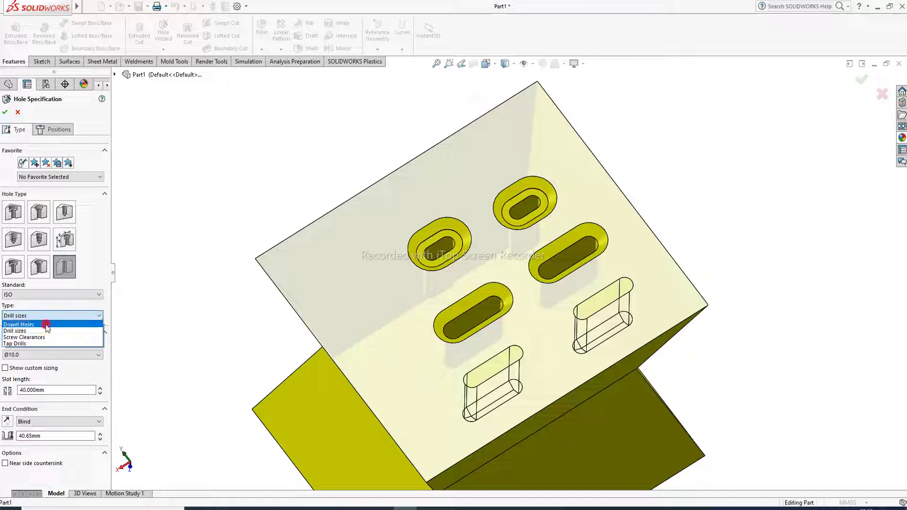
{"action": "left_click", "coordinate": [45, 324]}
{"action": "left_click", "coordinate": [51, 320]}
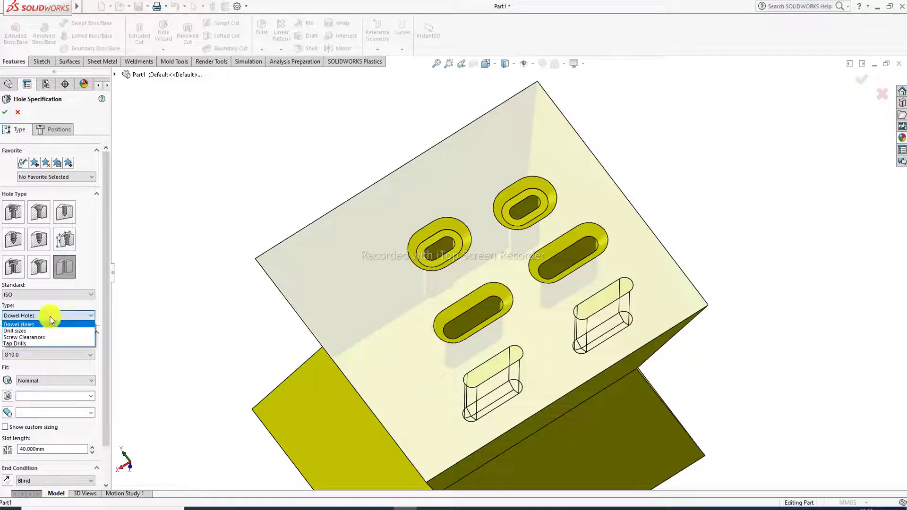
{"action": "left_click", "coordinate": [45, 337]}
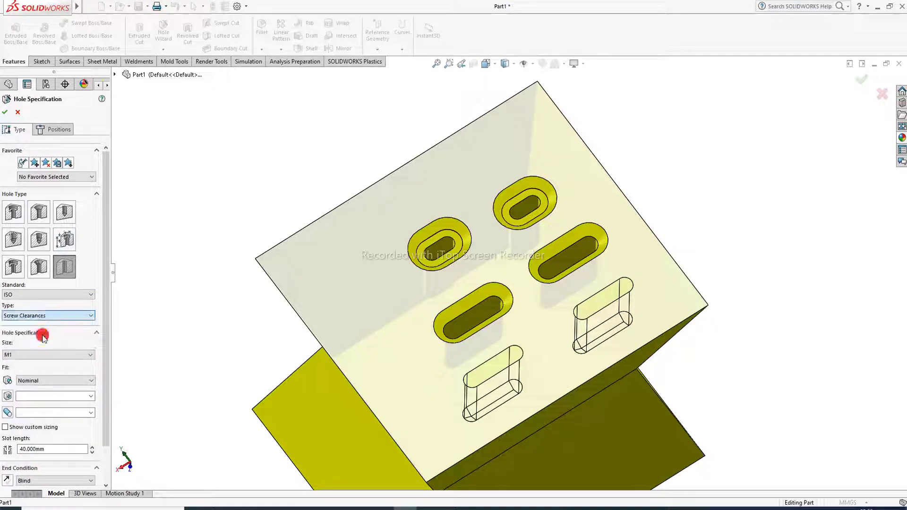
{"action": "left_click", "coordinate": [54, 320]}
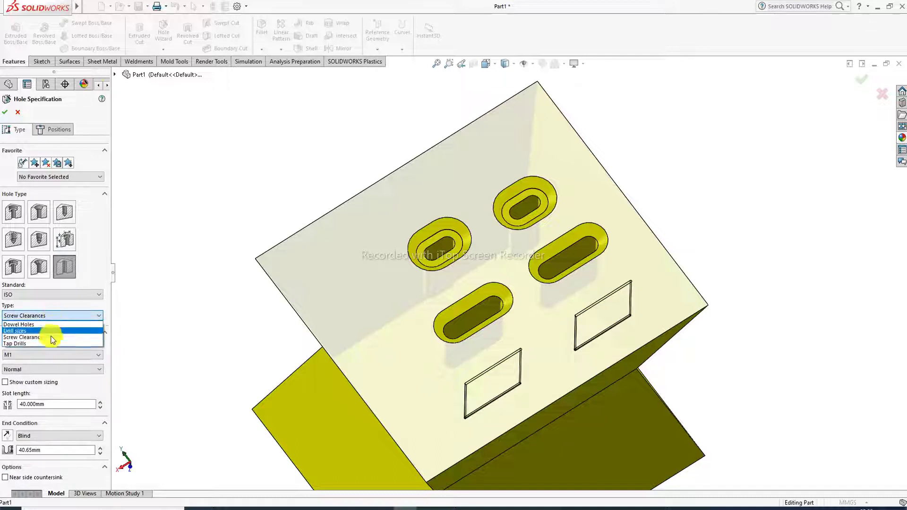
{"action": "left_click", "coordinate": [45, 344]}
Step: Switch the plain slots between the Drill sizes and Dowel Holes types, ending on Drill sizes
{"action": "left_click", "coordinate": [54, 316]}
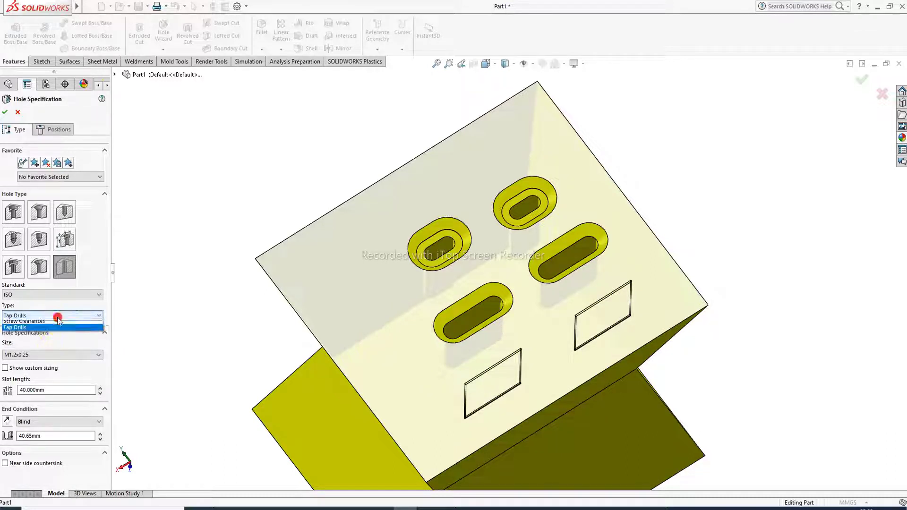
{"action": "left_click", "coordinate": [55, 330]}
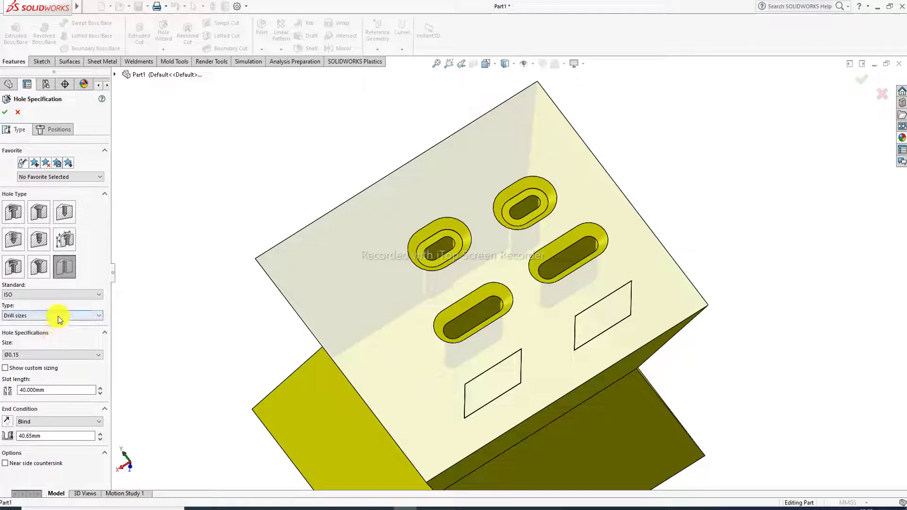
{"action": "left_click", "coordinate": [58, 320]}
{"action": "left_click", "coordinate": [56, 330]}
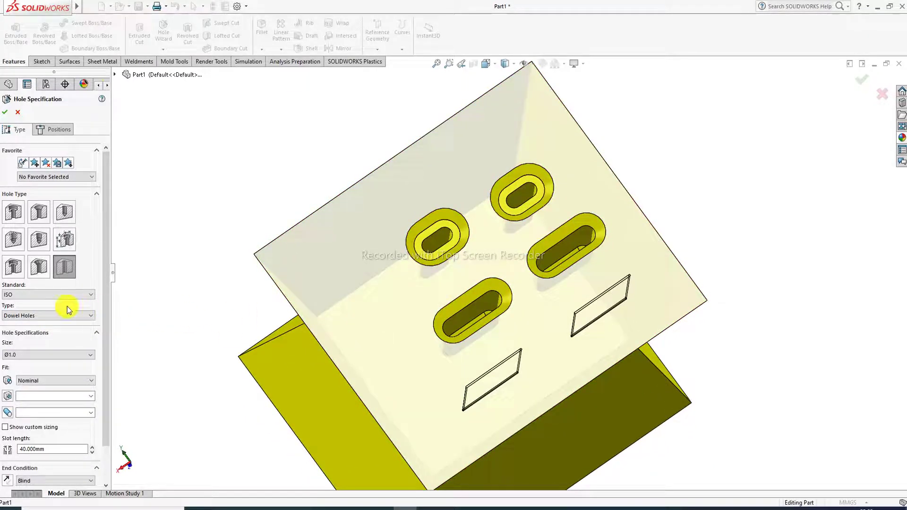
{"action": "left_click", "coordinate": [64, 316]}
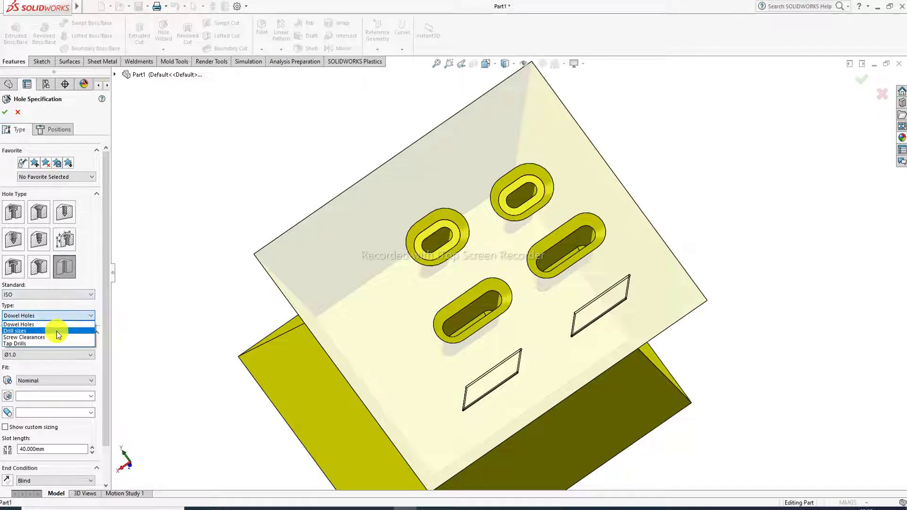
{"action": "left_click", "coordinate": [59, 332]}
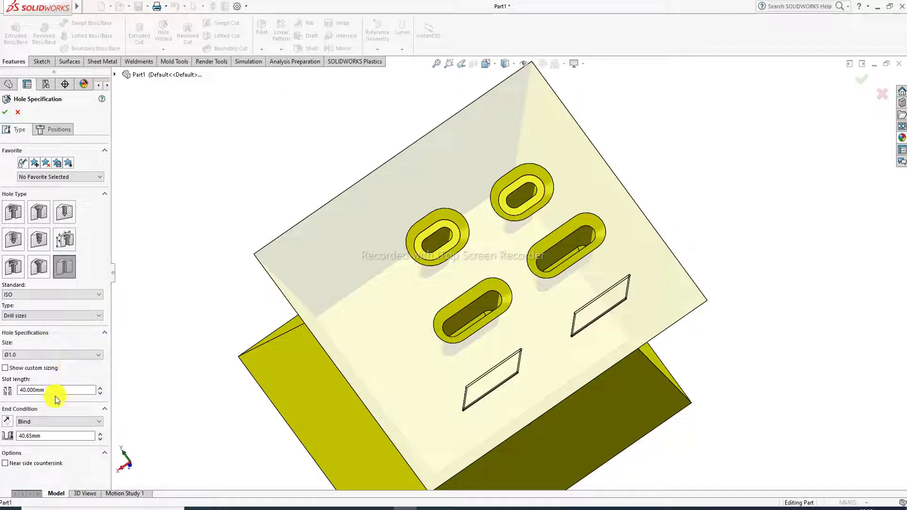
Step: Set the plain slots' blind depth to 50.65 mm and their slot length to 50 mm
{"action": "mouse_move", "coordinate": [506, 370]}
{"action": "middle_mouse_down"}
{"action": "mouse_move", "coordinate": [508, 397]}
{"action": "mouse_move", "coordinate": [496, 364]}
{"action": "middle_mouse_up"}
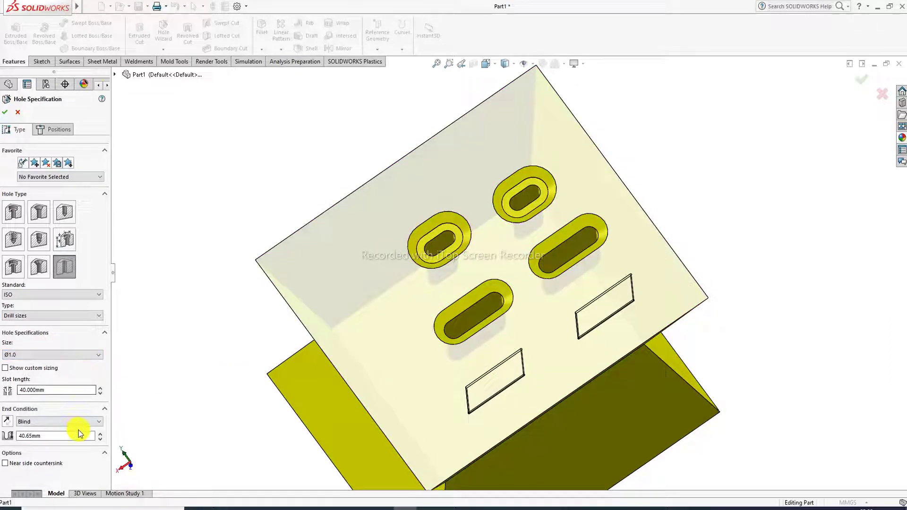
{"action": "left_click", "coordinate": [99, 433]}
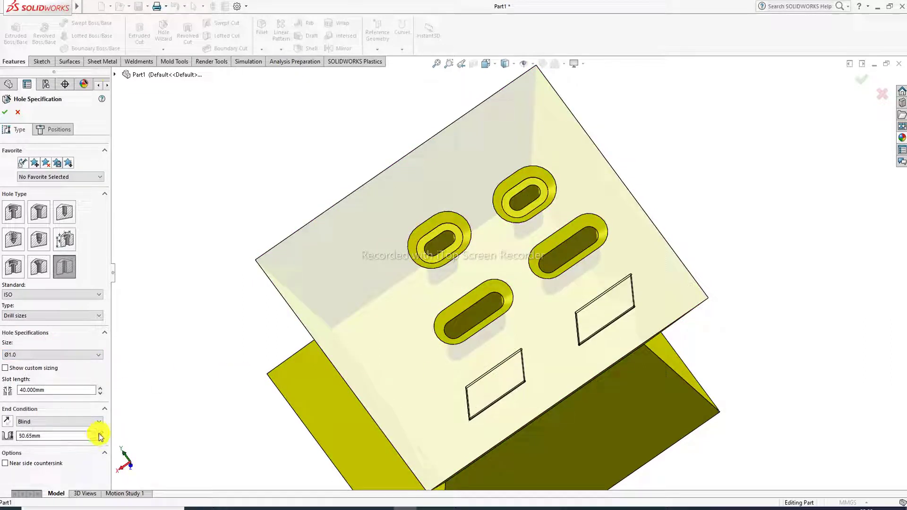
{"action": "left_click", "coordinate": [99, 387]}
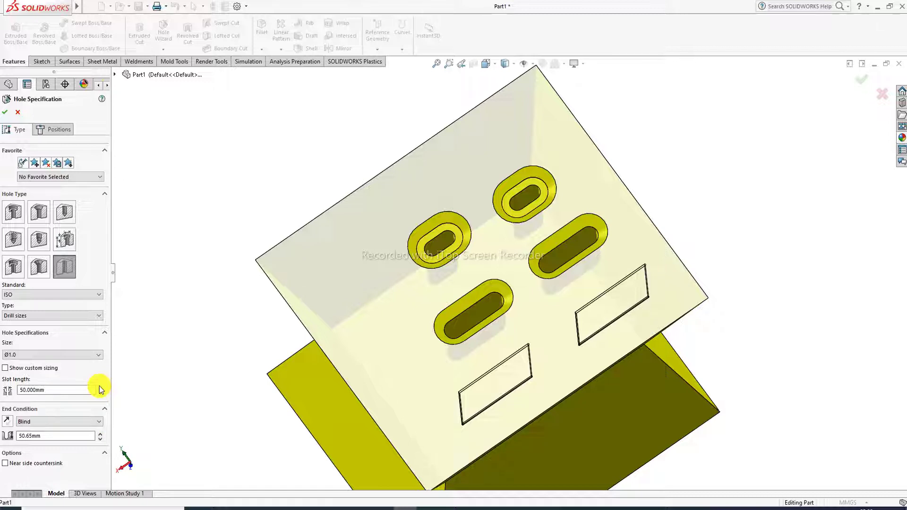
Step: Change the plain slots' drill size to Ø16.25 and accept the edited feature
{"action": "left_click", "coordinate": [56, 355]}
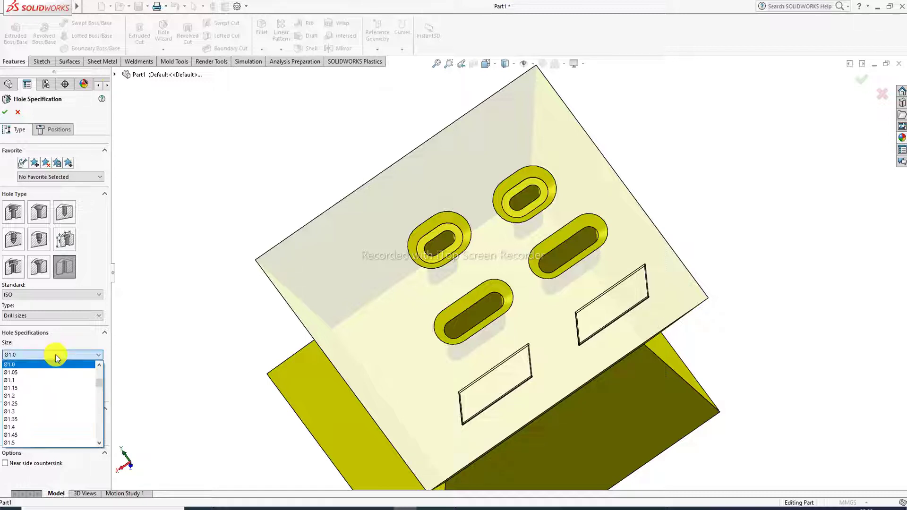
{"action": "scroll", "coordinate": [40, 437], "scroll_direction": "down", "scroll_amount": 9}
{"action": "scroll", "coordinate": [45, 436], "scroll_direction": "down", "scroll_amount": 20}
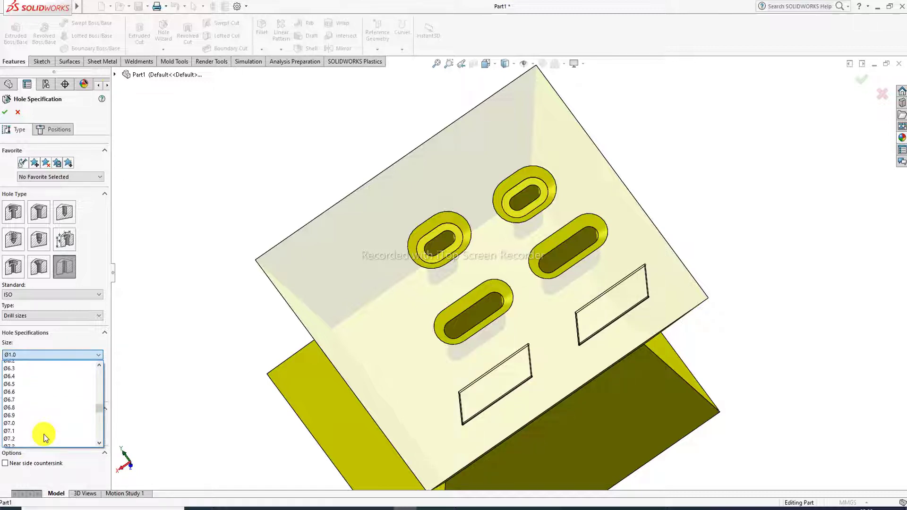
{"action": "scroll", "coordinate": [46, 433], "scroll_direction": "down", "scroll_amount": 2}
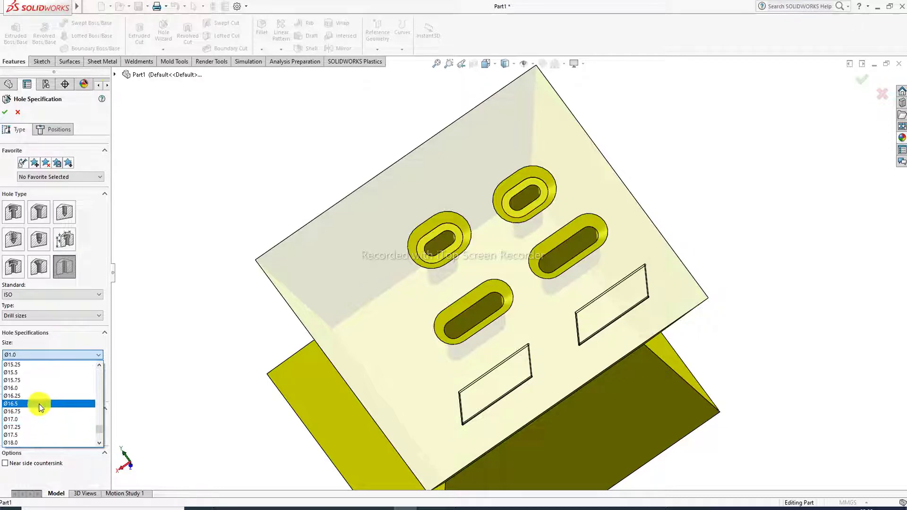
{"action": "left_click", "coordinate": [37, 398]}
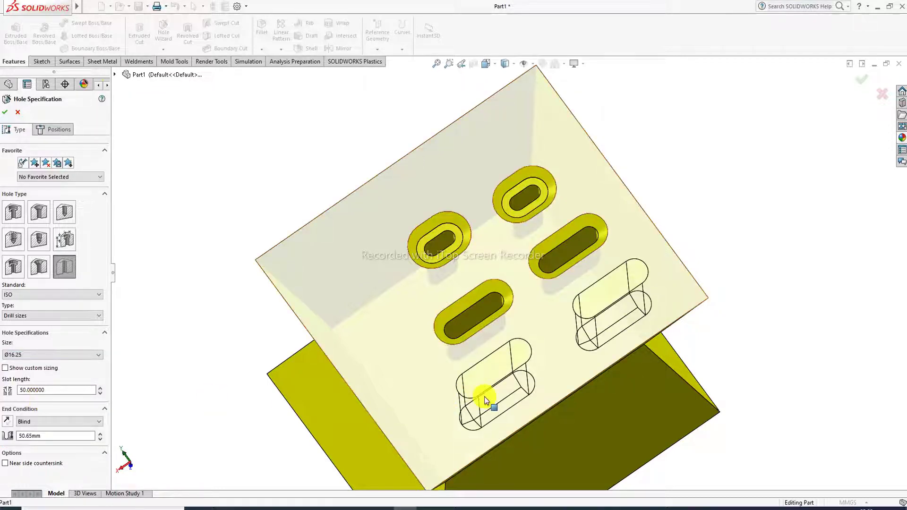
{"action": "mouse_move", "coordinate": [483, 396]}
{"action": "middle_mouse_down"}
{"action": "mouse_move", "coordinate": [486, 372]}
{"action": "mouse_move", "coordinate": [489, 395]}
{"action": "middle_mouse_up"}
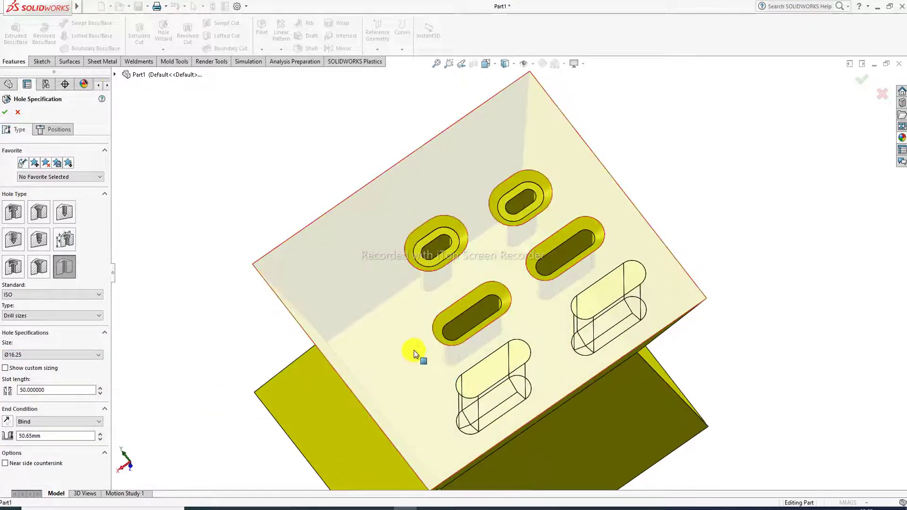
{"action": "scroll", "coordinate": [414, 350], "scroll_direction": "up", "scroll_amount": 3}
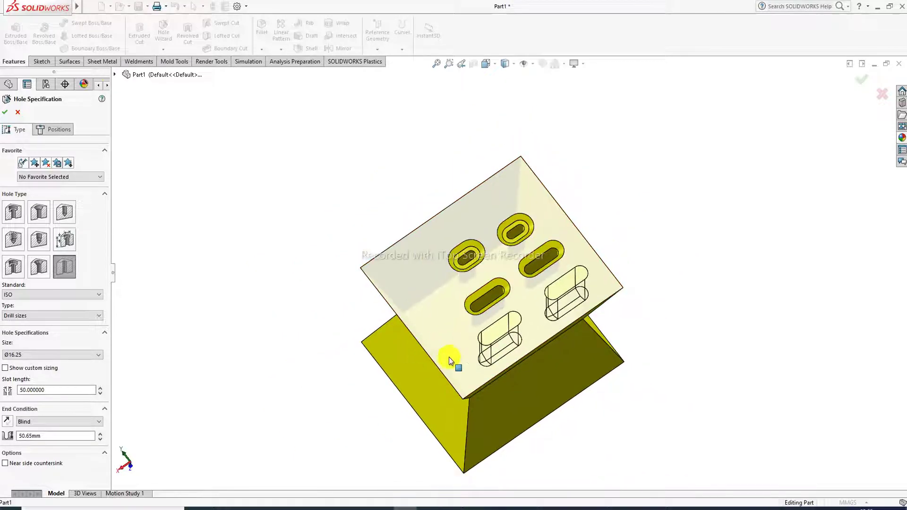
{"action": "left_click", "coordinate": [5, 112]}
Step: Examine the finished counterbore, countersink and plain slots on the part face from several angles
{"action": "middle_click_drag", "start_coordinate": [406, 208], "coordinate": [433, 245]}
{"action": "scroll", "coordinate": [504, 348], "scroll_direction": "down", "scroll_amount": 3}
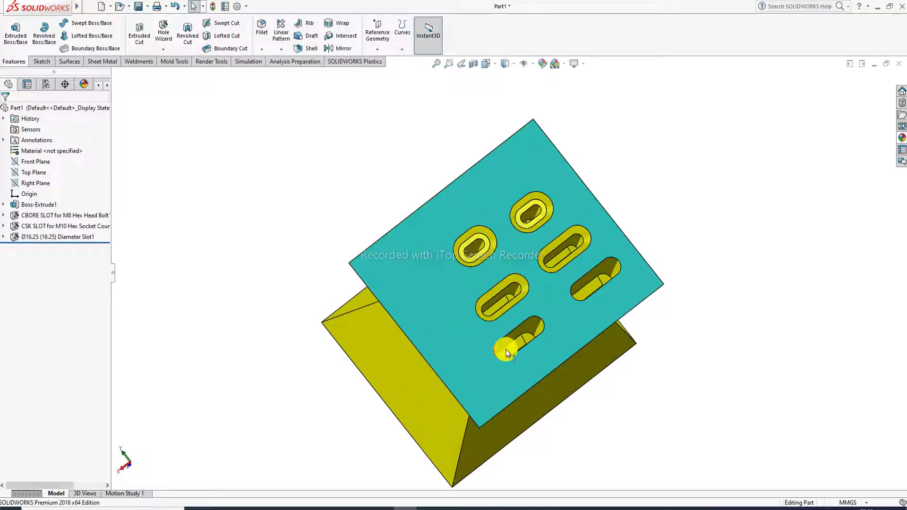
{"action": "scroll", "coordinate": [600, 241], "scroll_direction": "down", "scroll_amount": 3}
{"action": "middle_click_drag", "start_coordinate": [600, 241], "coordinate": [548, 281]}
{"action": "middle_click_drag", "start_coordinate": [557, 244], "coordinate": [581, 265]}
{"action": "scroll", "coordinate": [571, 262], "scroll_direction": "down", "scroll_amount": 3}
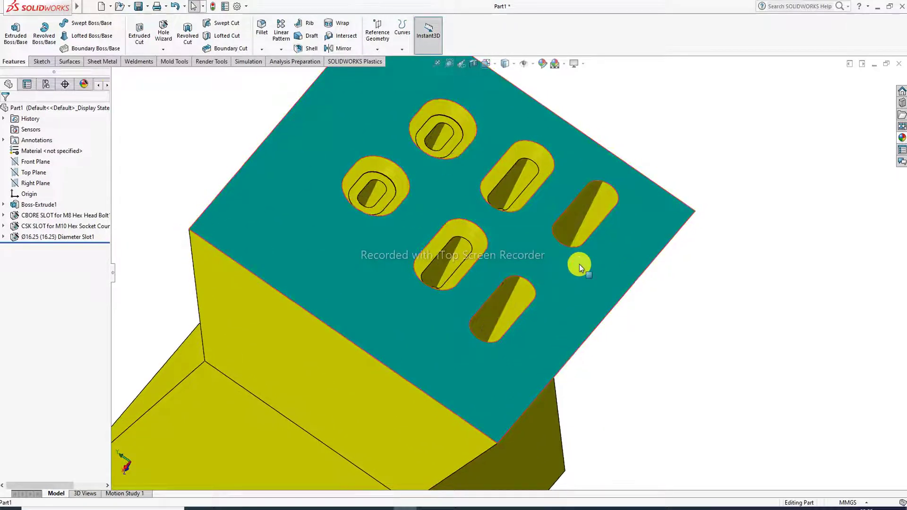
Step: Compare the profiles and interiors of the six slots by viewing the teal face straight on and from tilted angles
{"action": "scroll", "coordinate": [556, 263], "scroll_direction": "up", "scroll_amount": 3}
{"action": "middle_click_drag", "start_coordinate": [506, 141], "coordinate": [496, 210]}
{"action": "scroll", "coordinate": [485, 228], "scroll_direction": "down", "scroll_amount": 2}
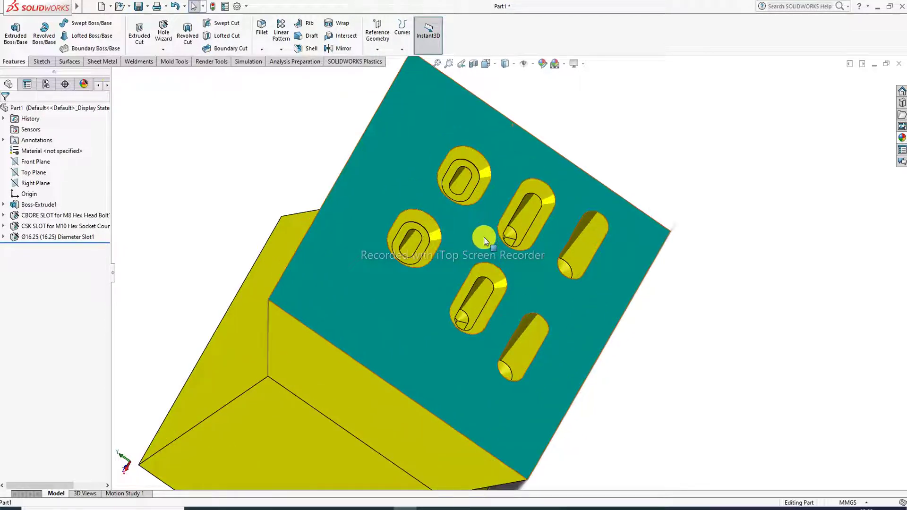
{"action": "scroll", "coordinate": [483, 237], "scroll_direction": "up", "scroll_amount": 2}
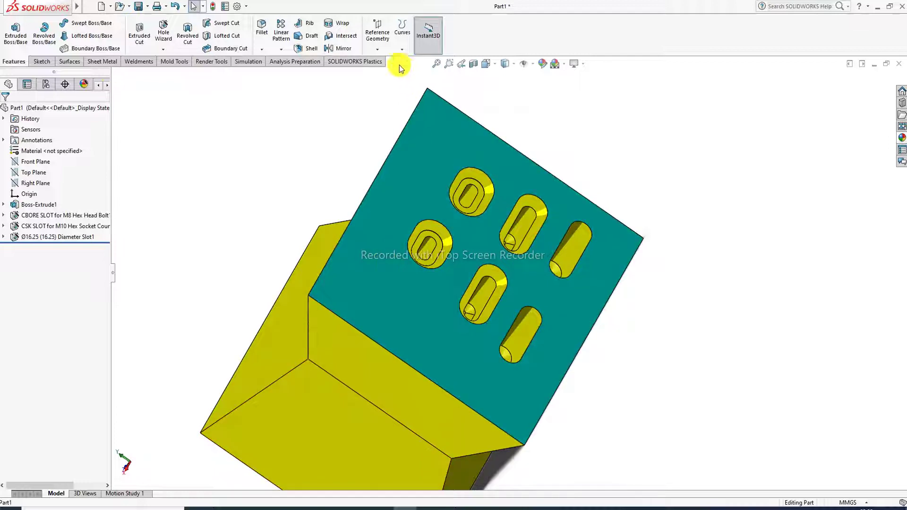
{"action": "left_click", "coordinate": [491, 65]}
{"action": "left_click", "coordinate": [541, 119]}
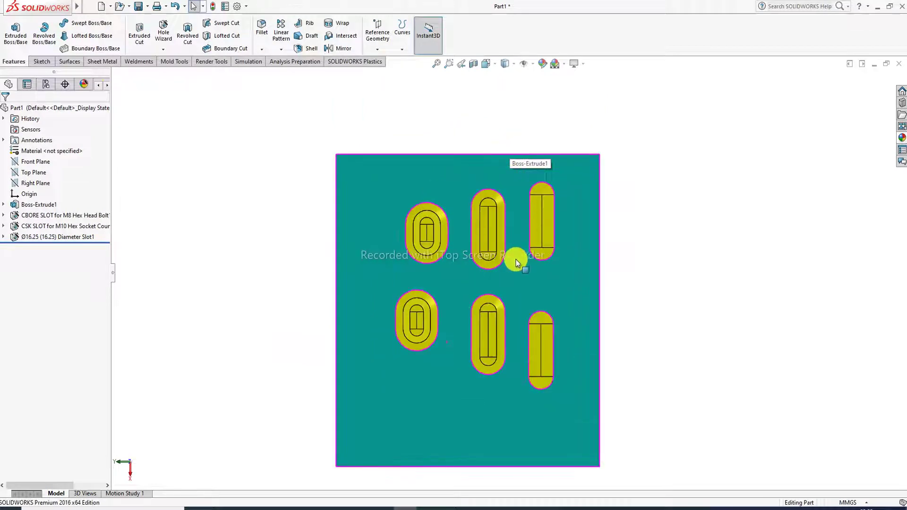
{"action": "scroll", "coordinate": [514, 262], "scroll_direction": "down", "scroll_amount": 2}
{"action": "key", "text": "ctrl+7"}
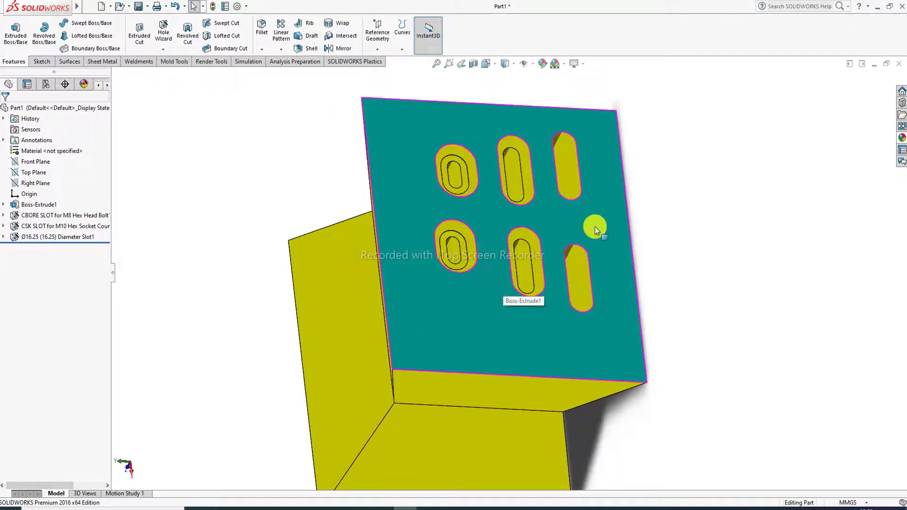
{"action": "middle_click_drag", "start_coordinate": [594, 226], "coordinate": [587, 233]}
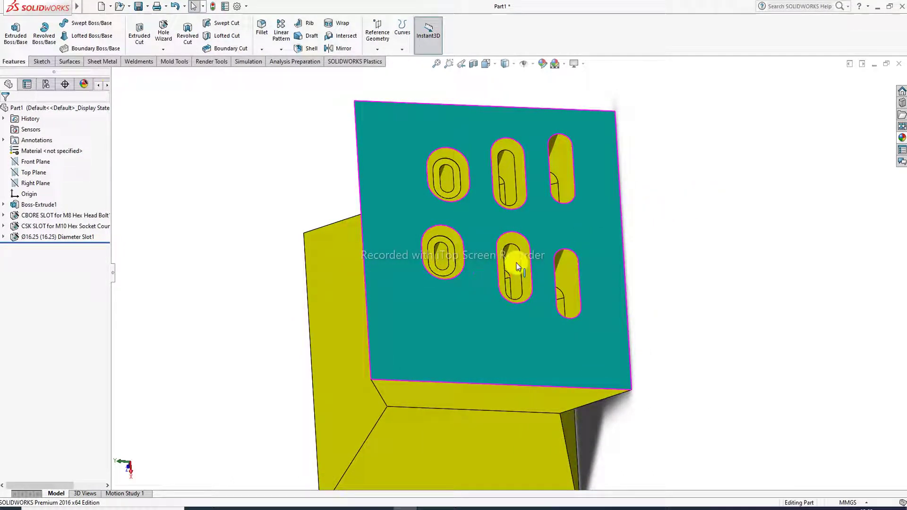
{"action": "scroll", "coordinate": [516, 265], "scroll_direction": "down", "scroll_amount": 2}
{"action": "key", "text": "ctrl+shift+z"}
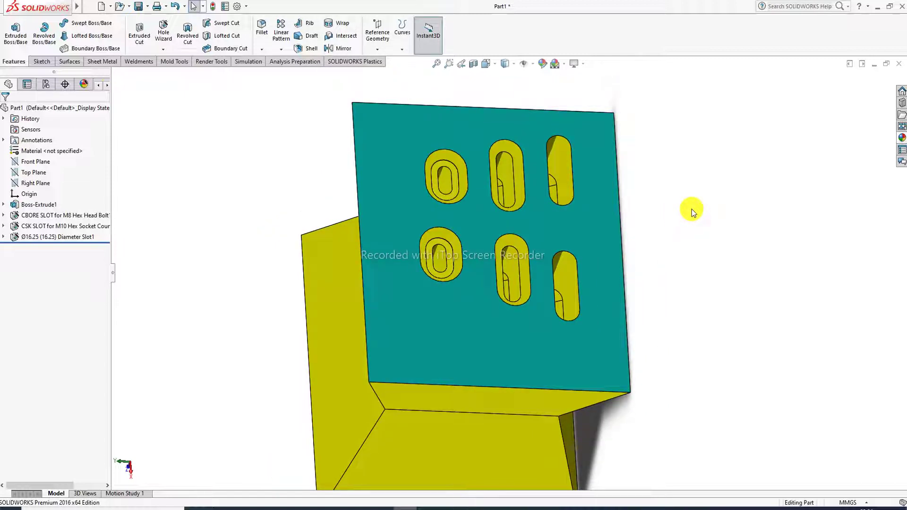
{"action": "middle_click_drag", "start_coordinate": [691, 209], "coordinate": [673, 206]}
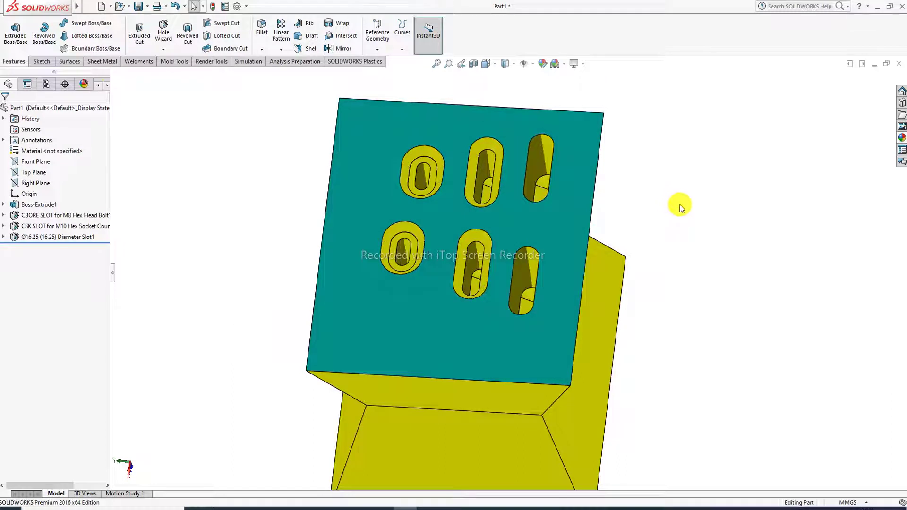